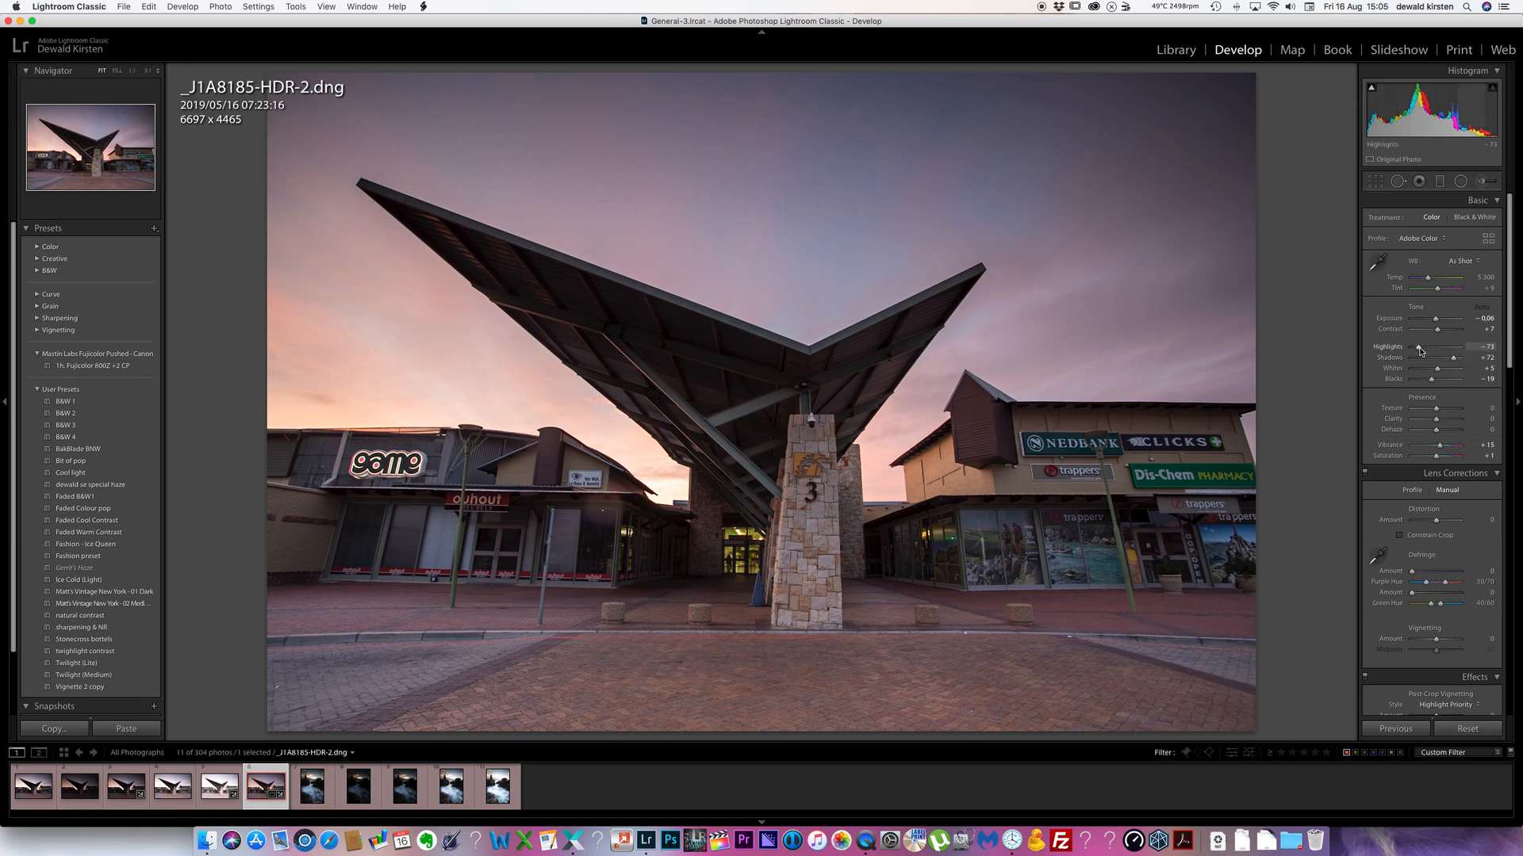
Set the shopping-centre HDR photo's Highlights to -64 and Shadows to +83.
mouse_move(1419, 350)
left_mouse_down()
mouse_move(1461, 349)
mouse_move(1410, 349)
left_mouse_up()
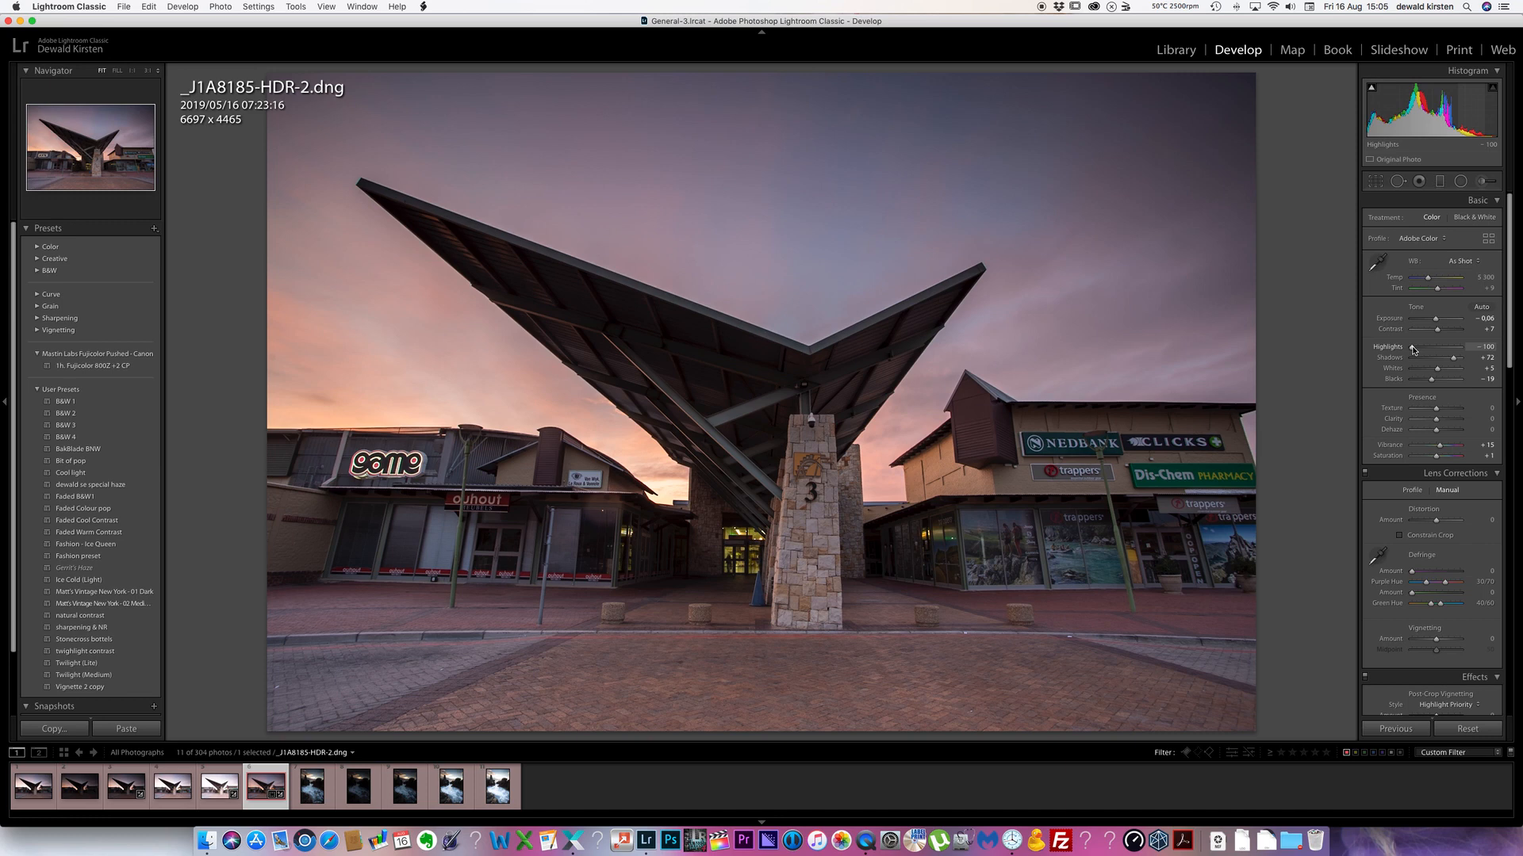
left_click_drag(1412, 349, 1466, 361)
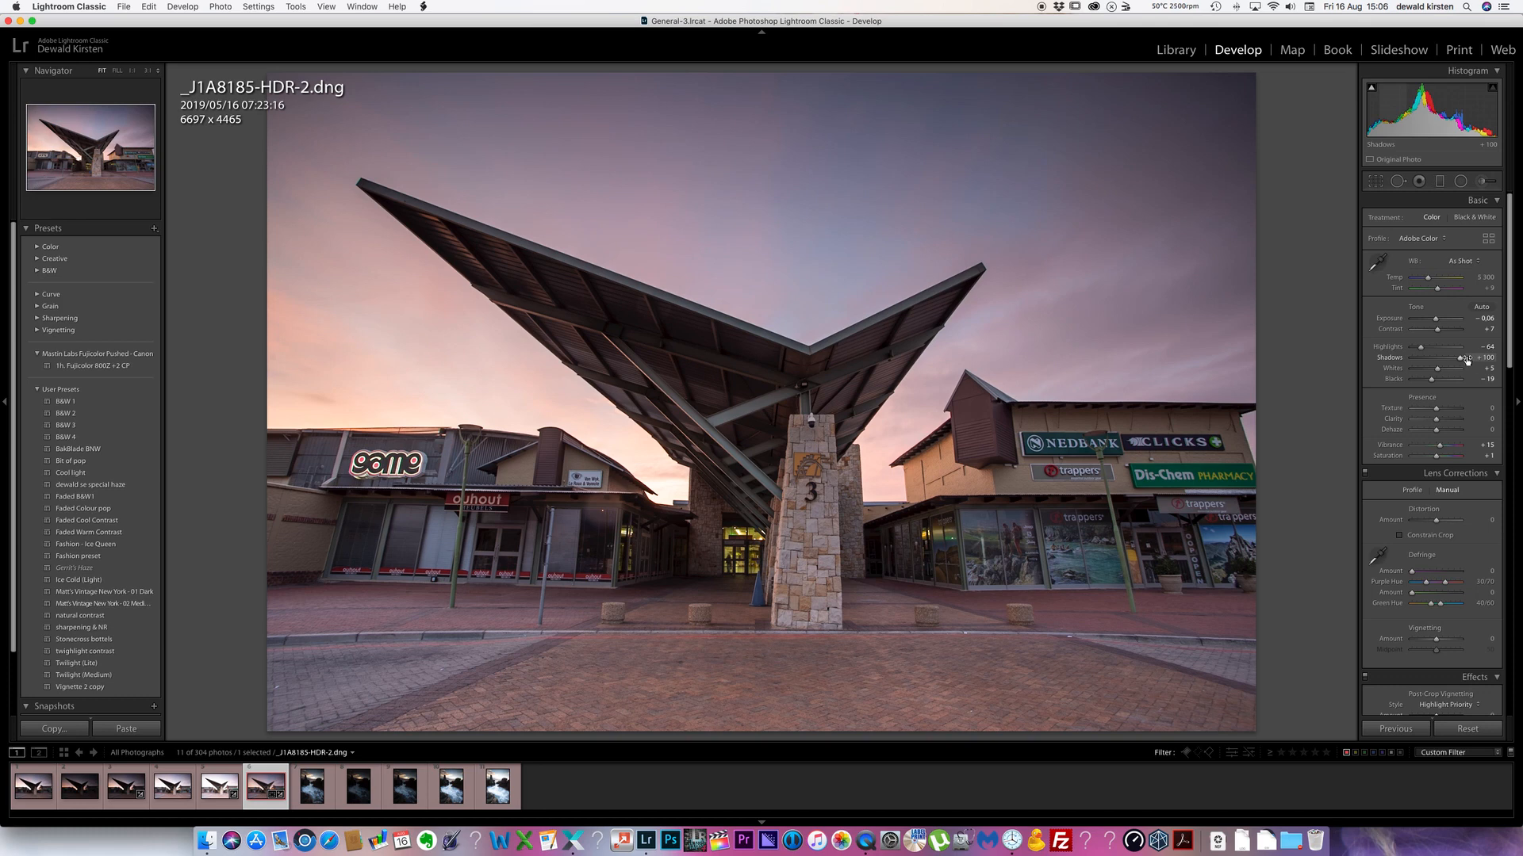
left_click_drag(1466, 360, 1456, 361)
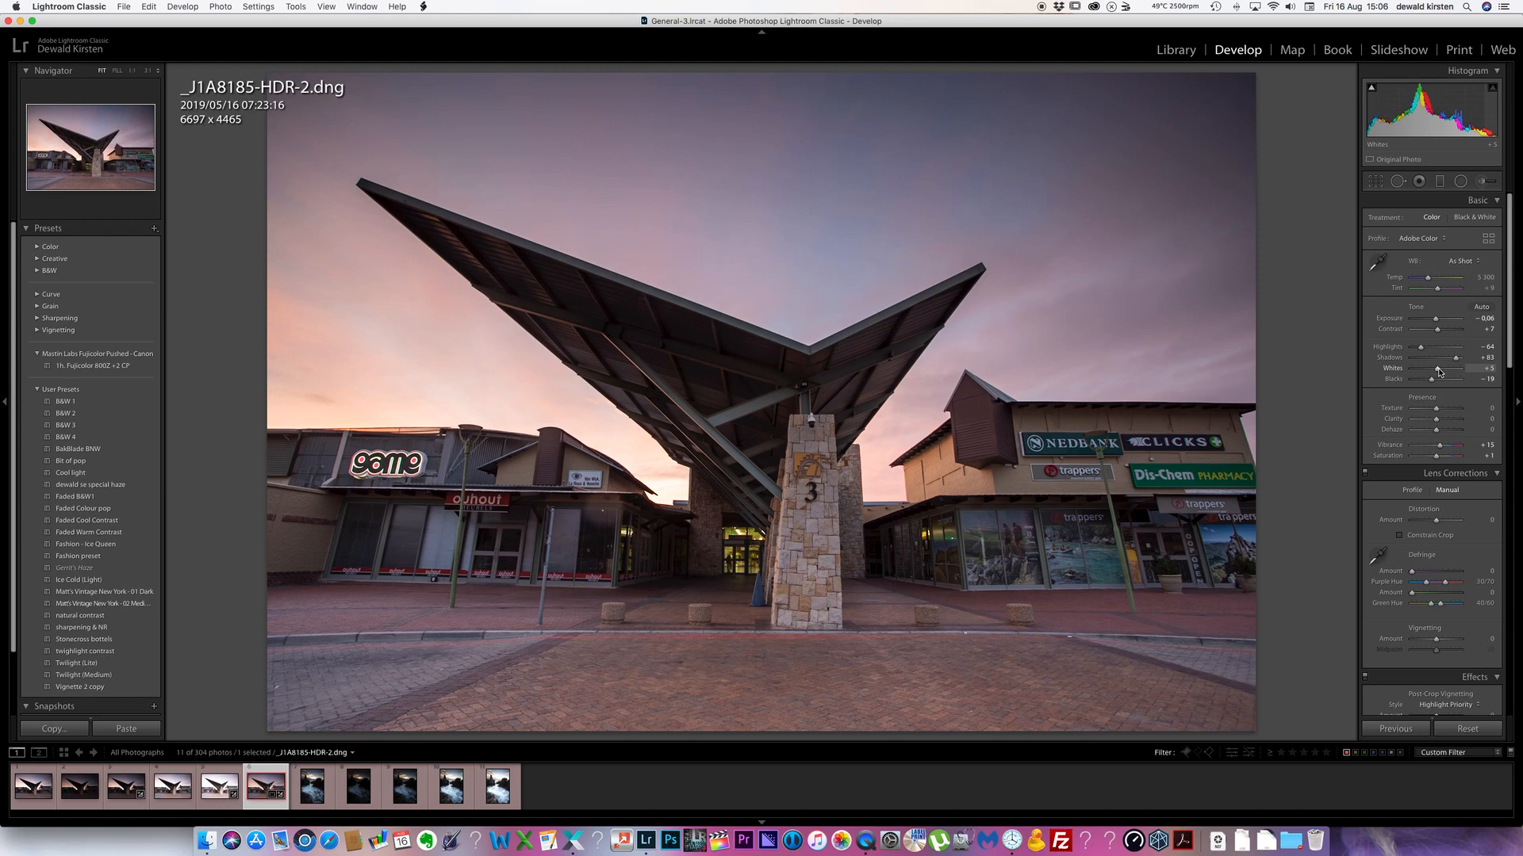
Set the photo's Whites to -36, Blacks to -13 and Clarity to +15.
left_click_drag(1439, 372, 1439, 372)
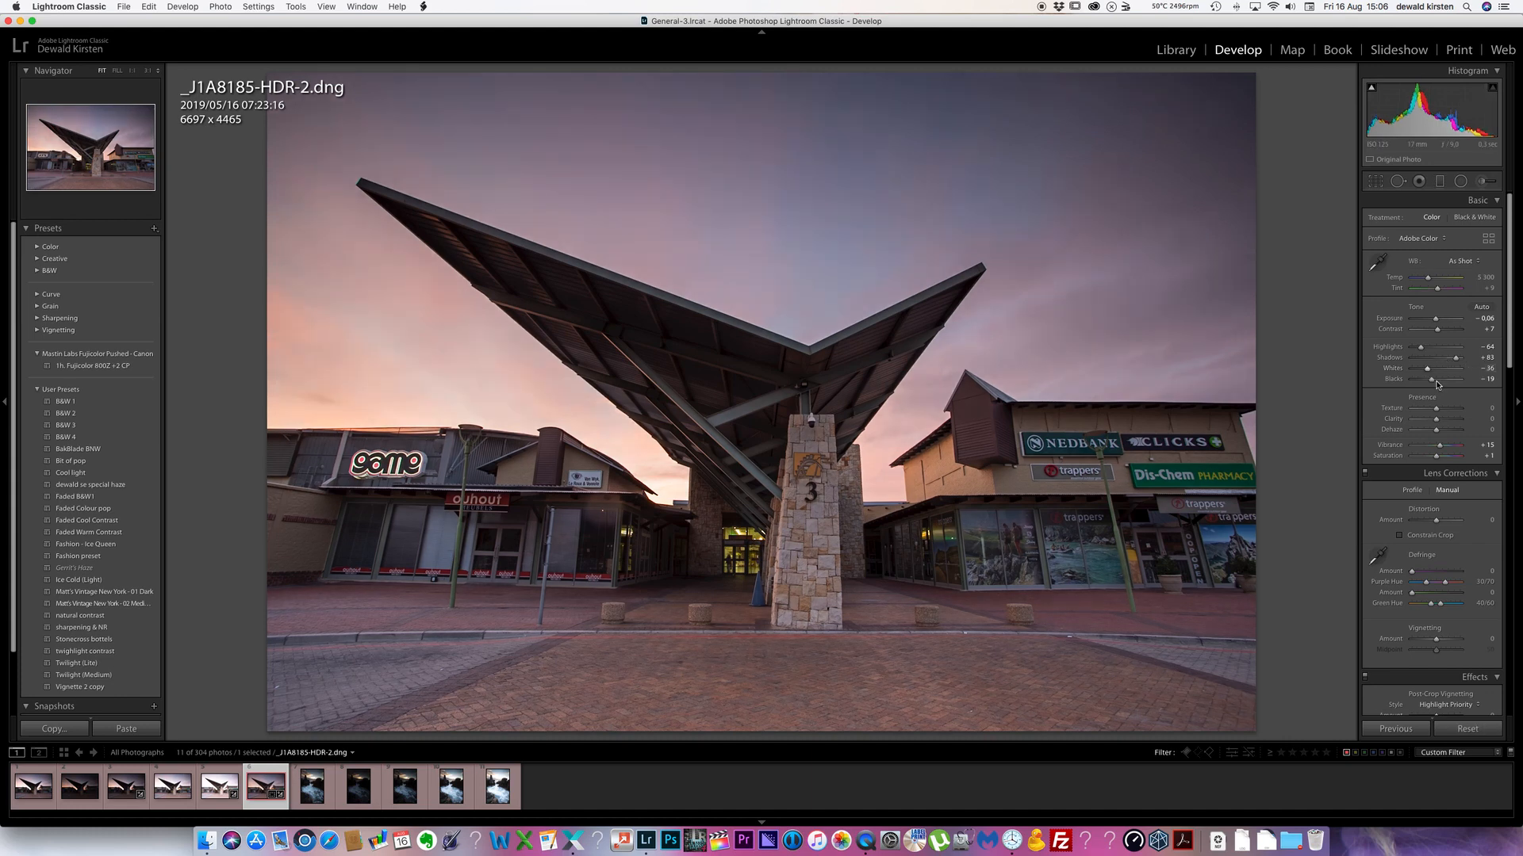
left_click_drag(1432, 383, 1433, 383)
left_click_drag(1436, 419, 1440, 419)
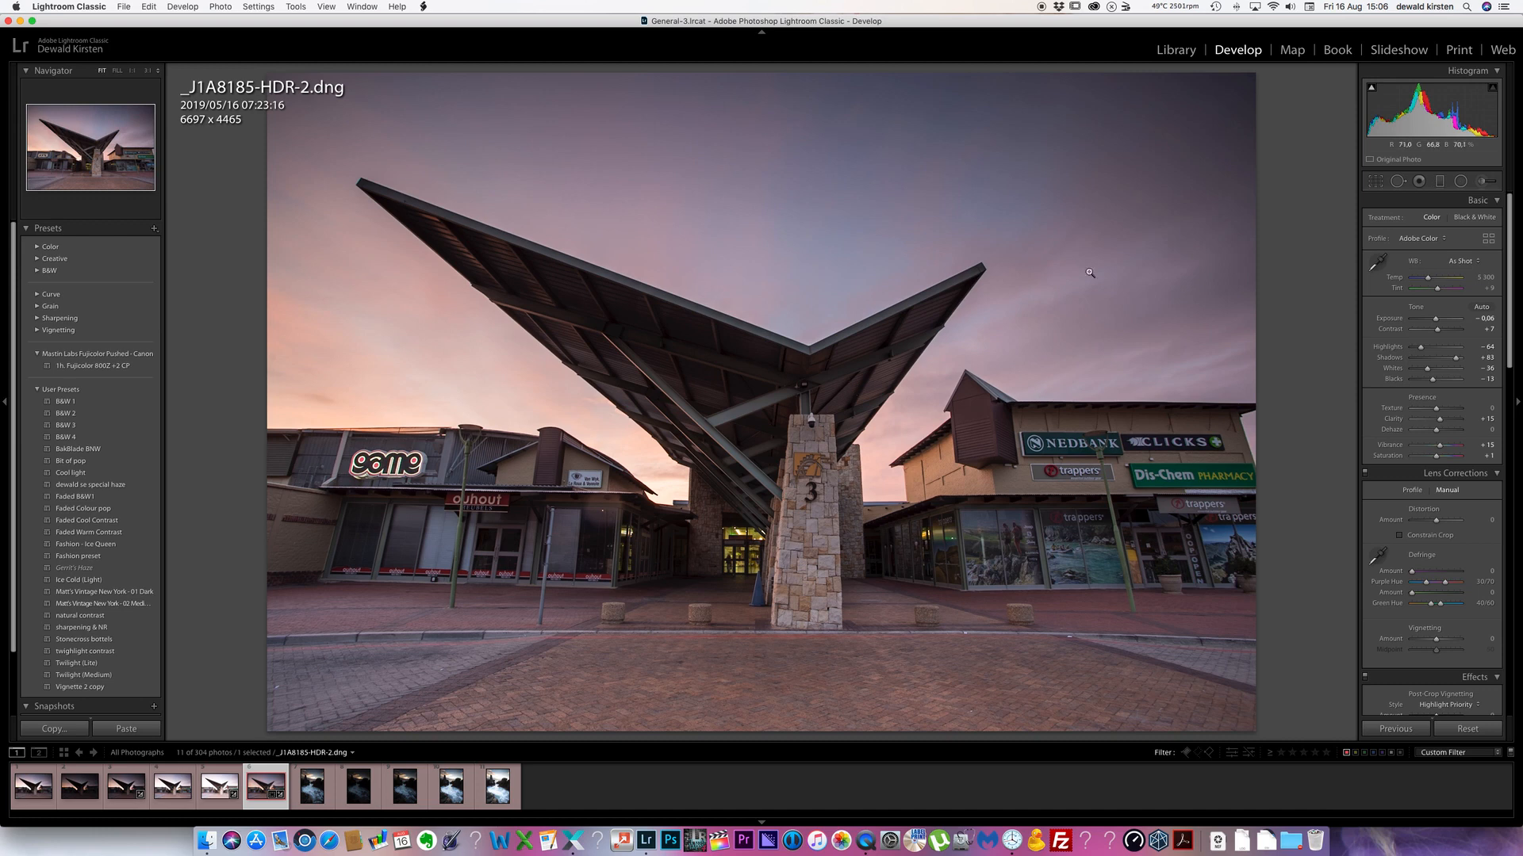
Select the five bracketed seascape exposures and start an HDR photo merge of them.
left_click(319, 803)
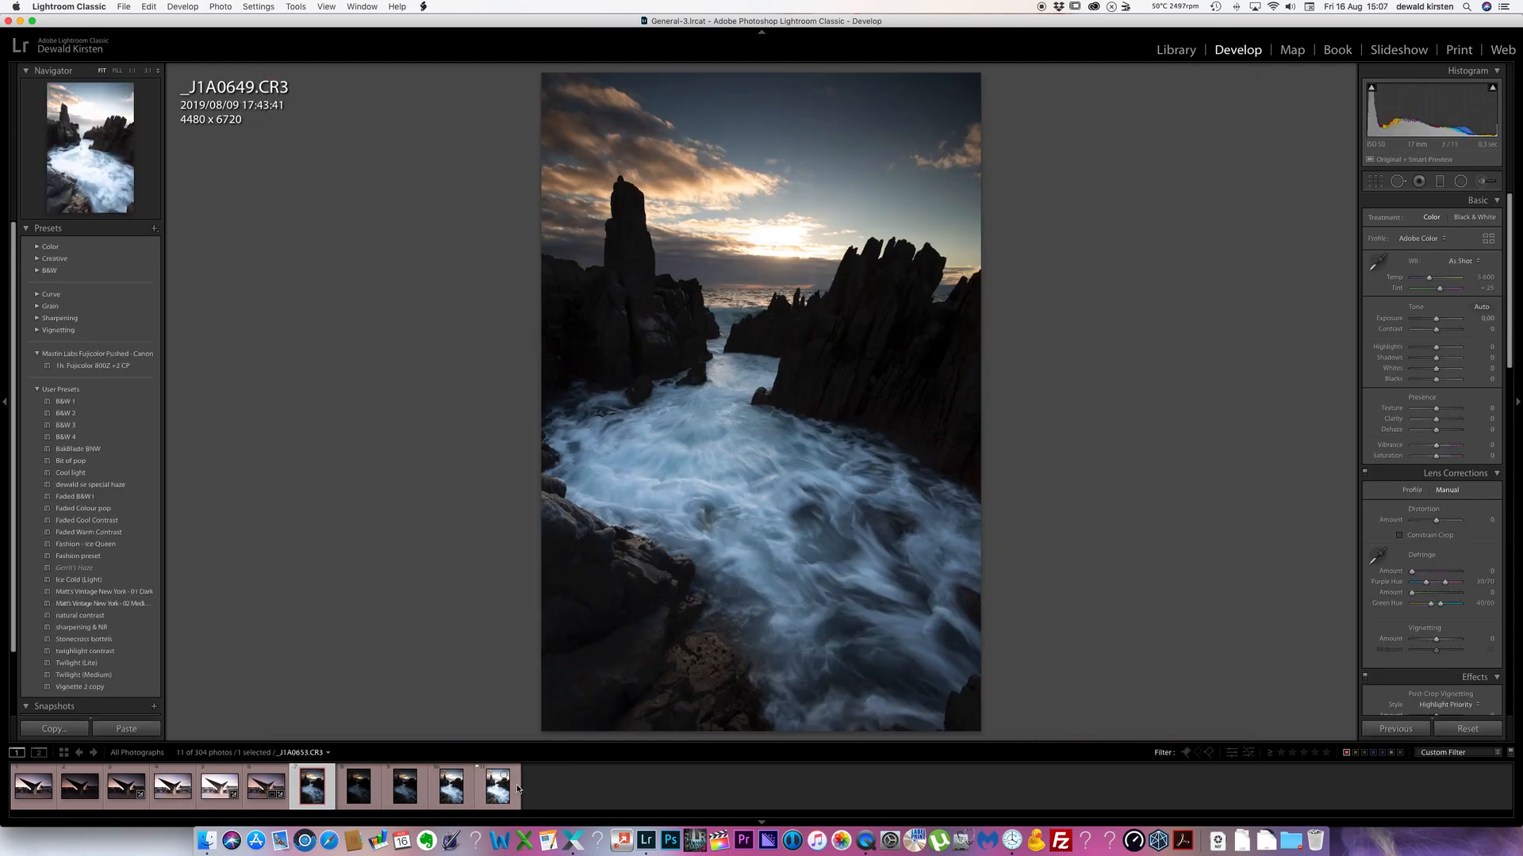
left_click(498, 788, "shift")
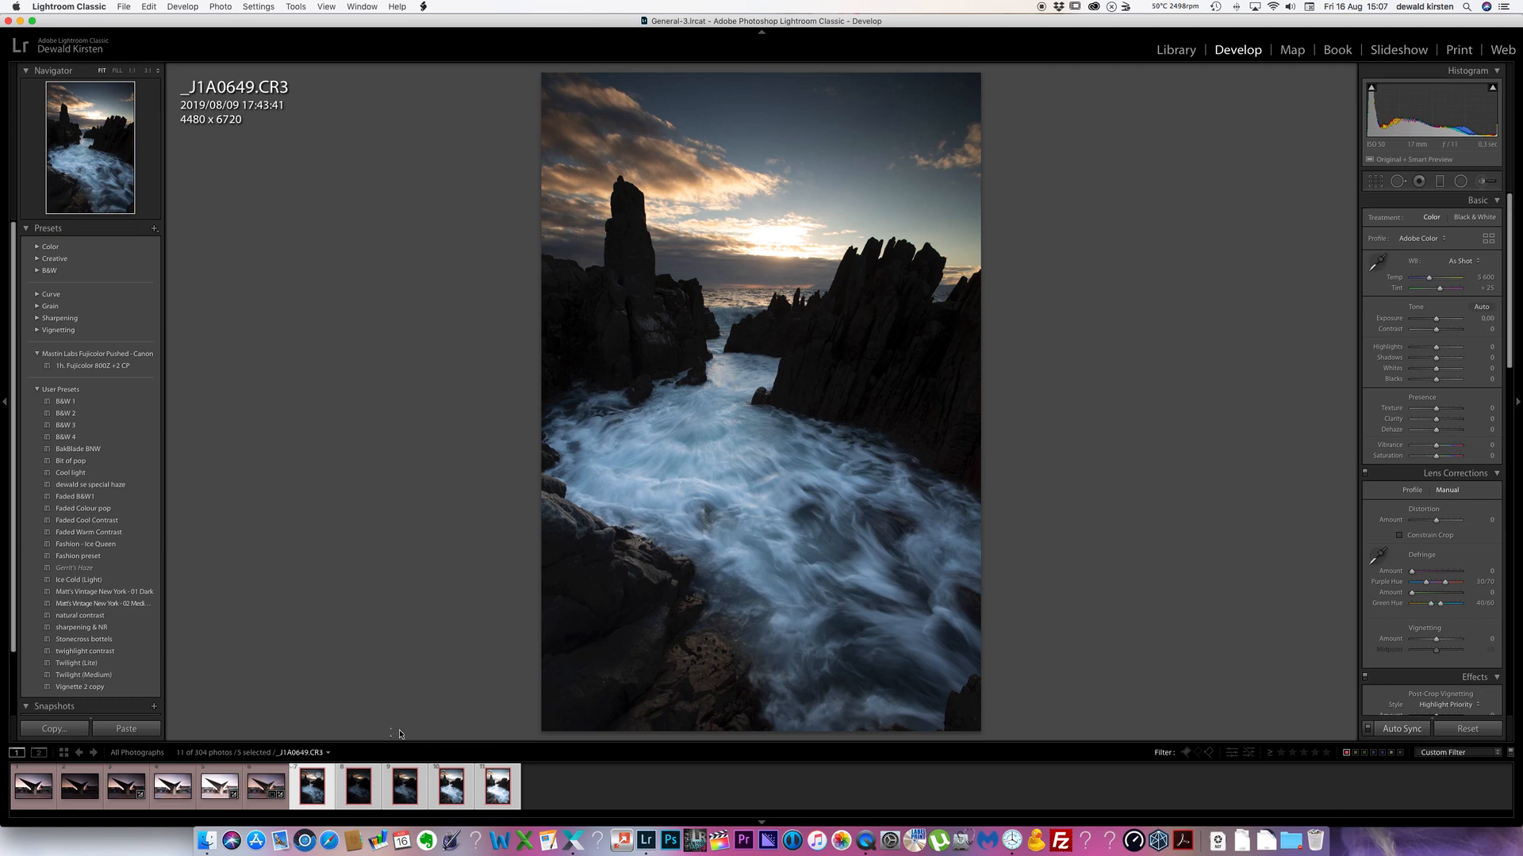
right_click(358, 795)
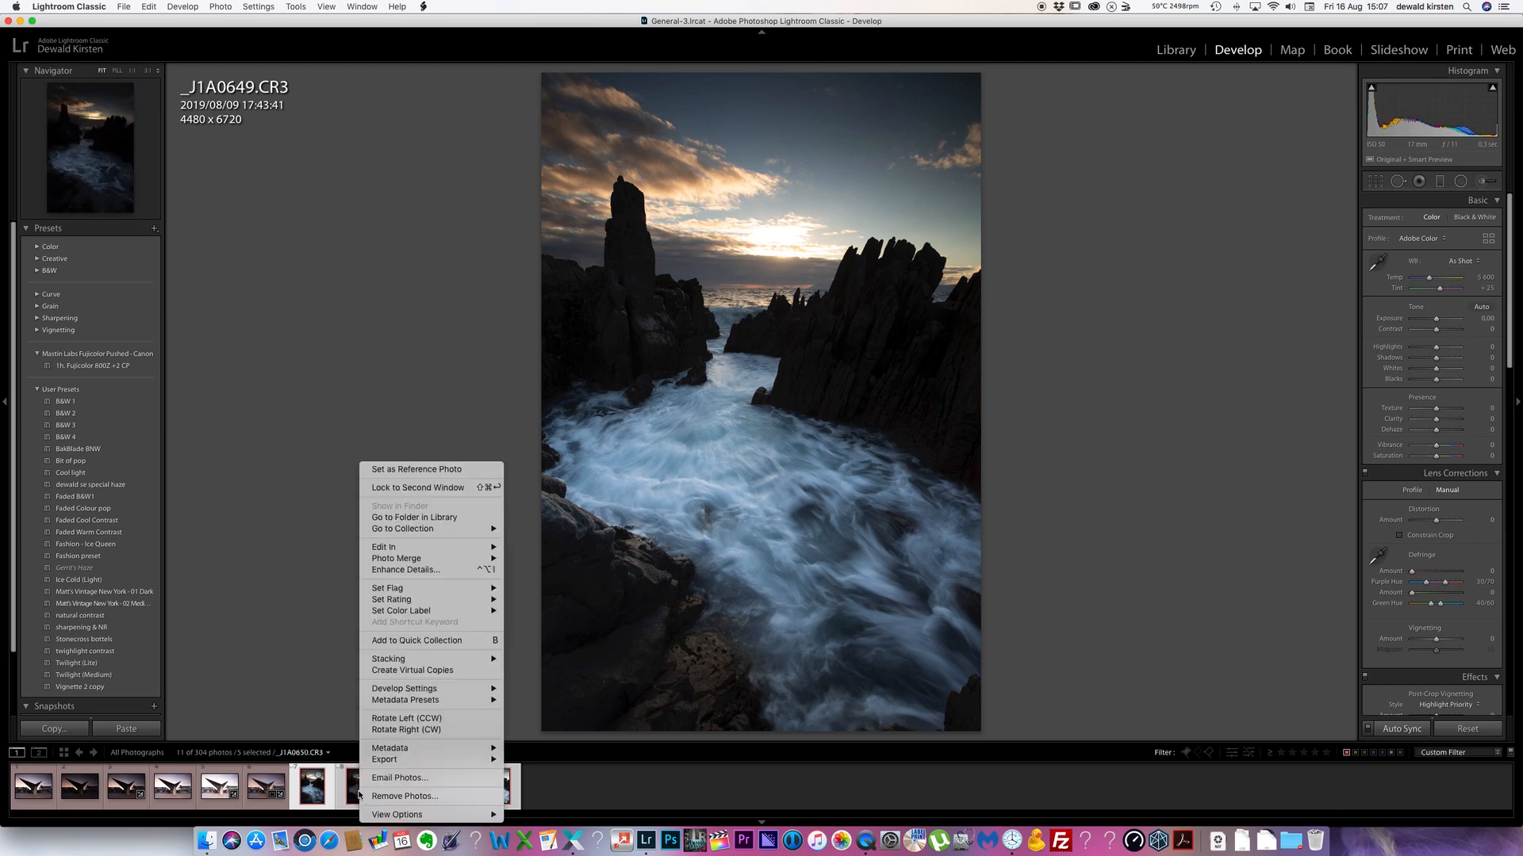
mouse_move(488, 559)
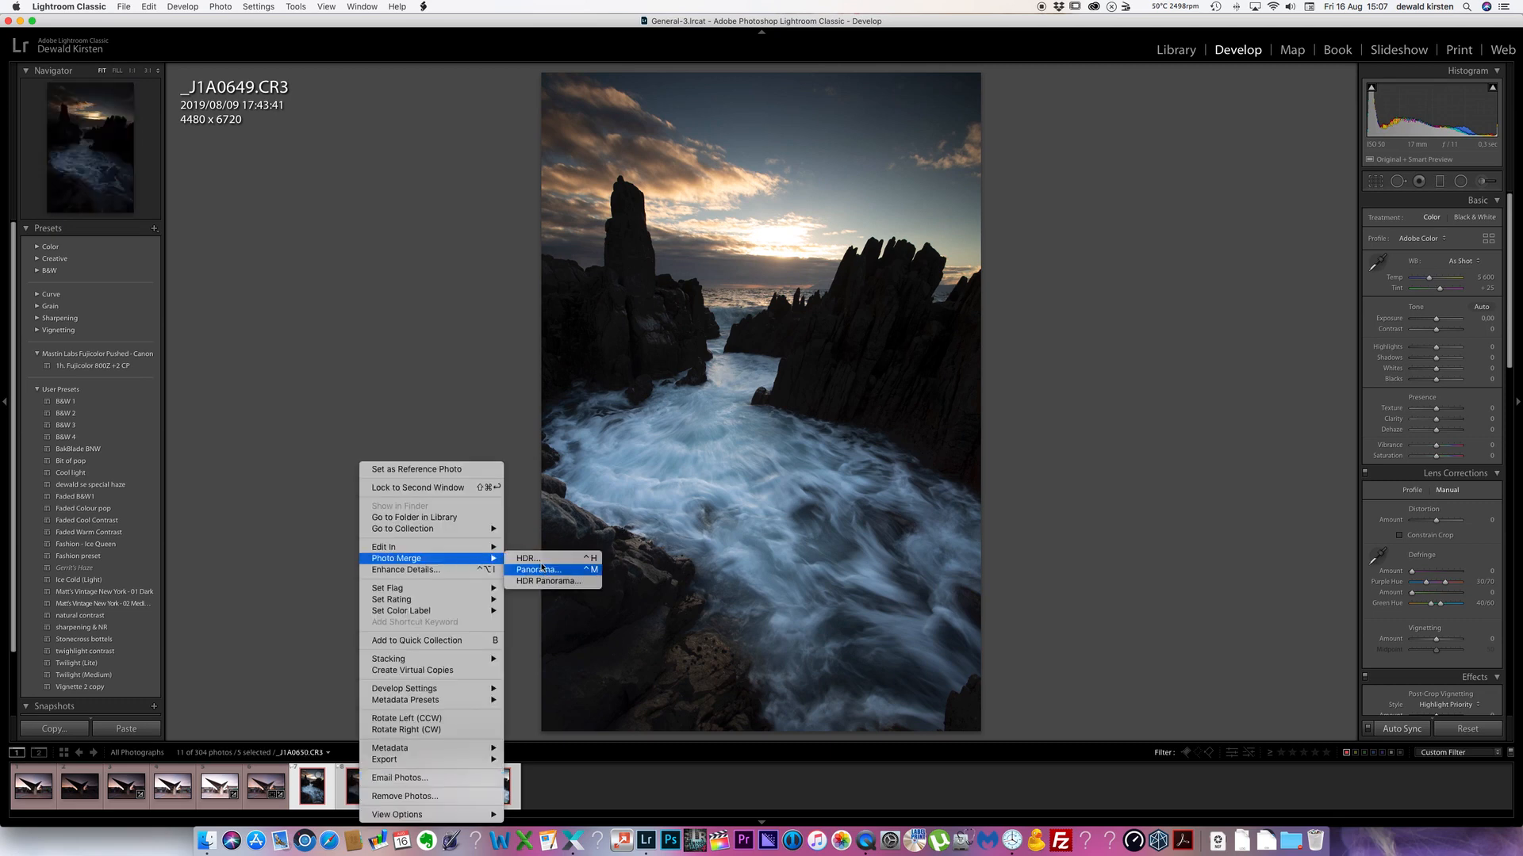
left_click(530, 559)
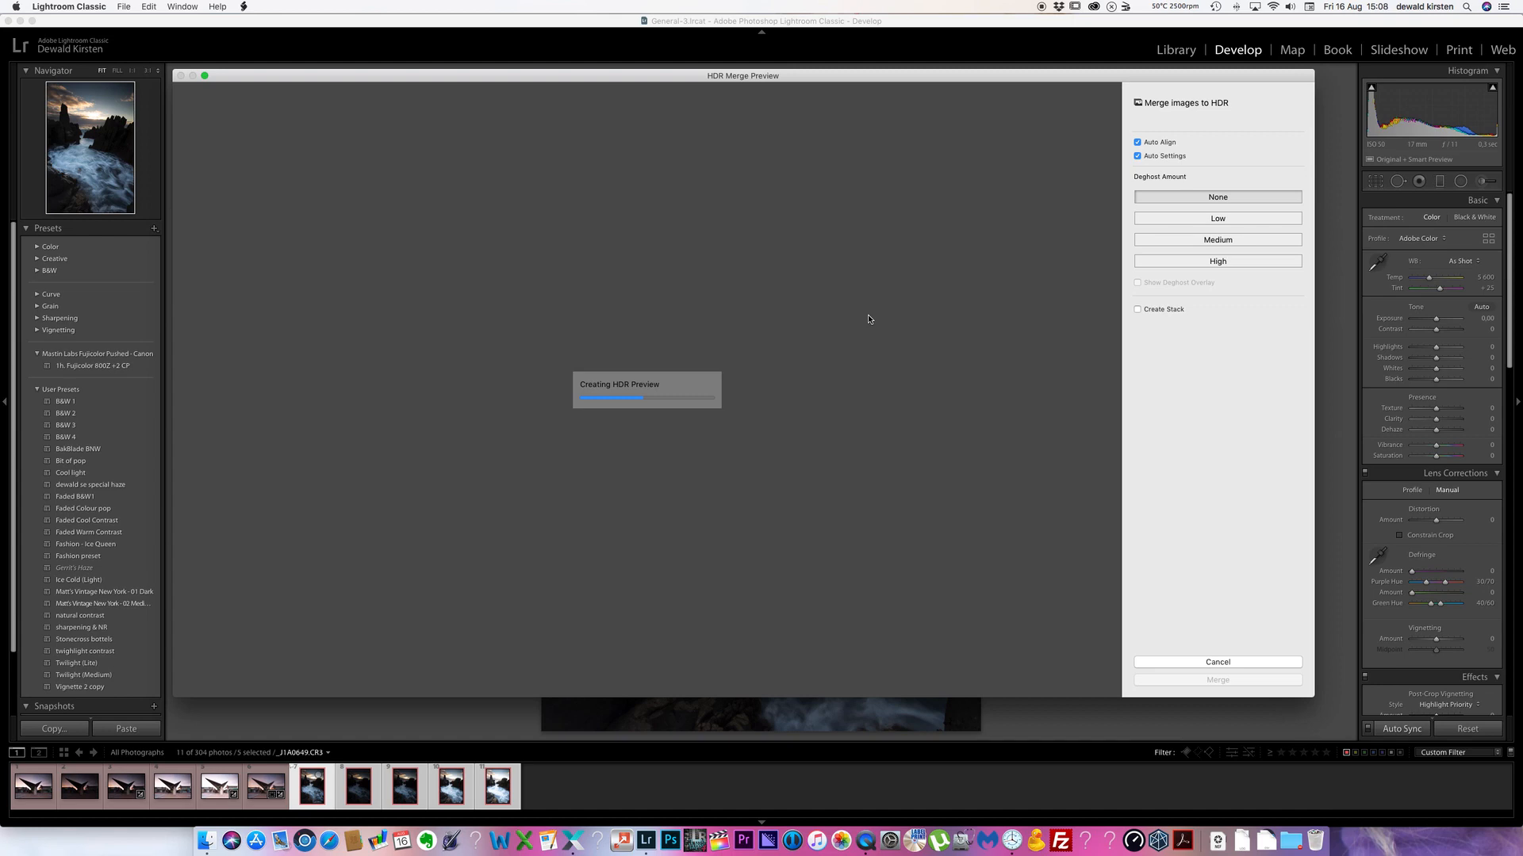
Enable Auto Settings with Deghost Amount at None and inspect the water in the HDR preview.
left_click(1203, 218)
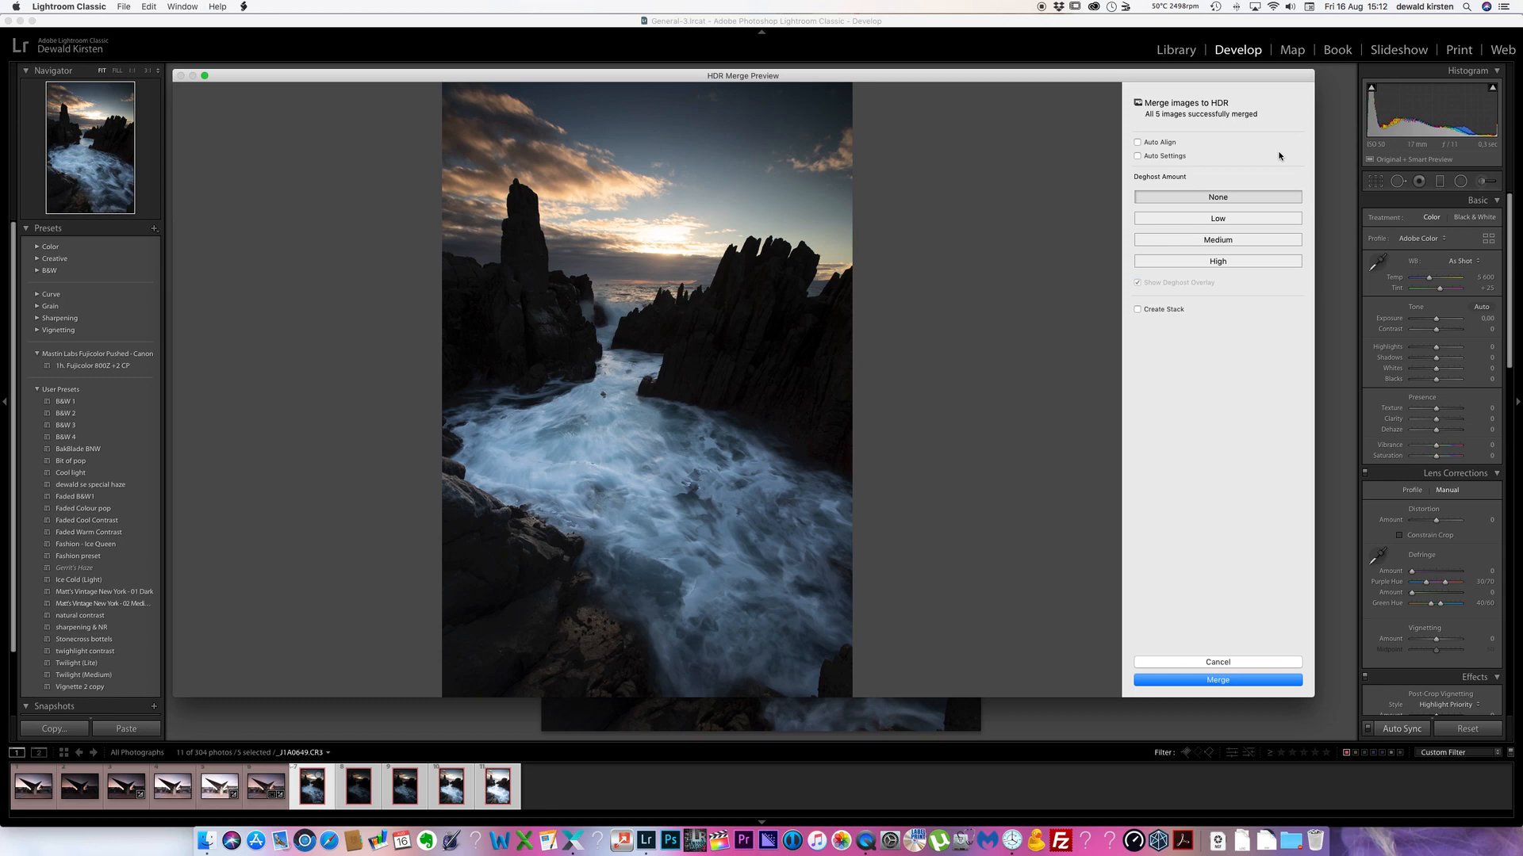
left_click(1137, 155)
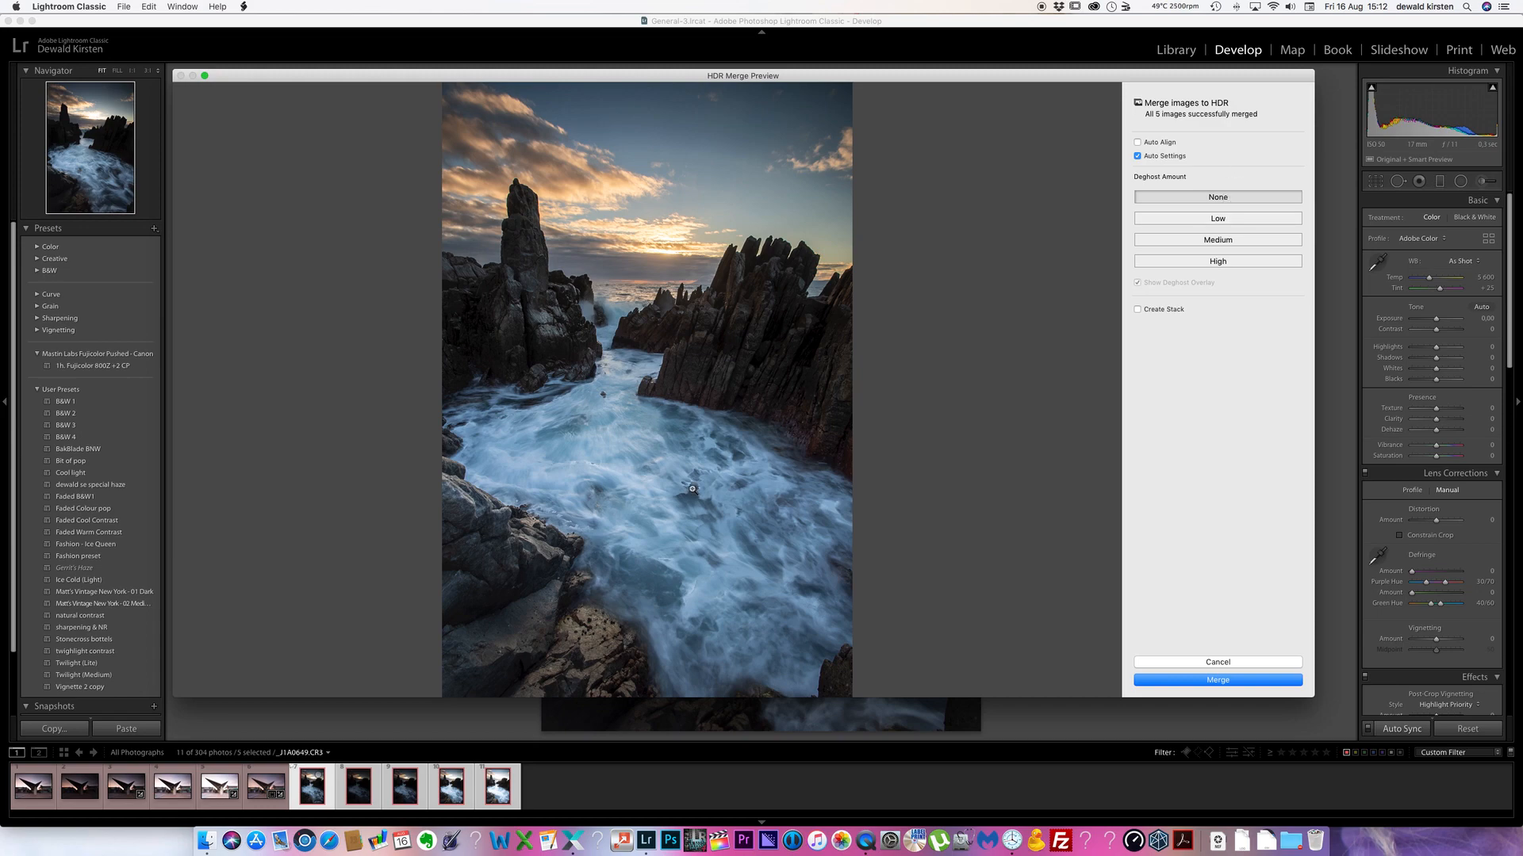
left_click(693, 492)
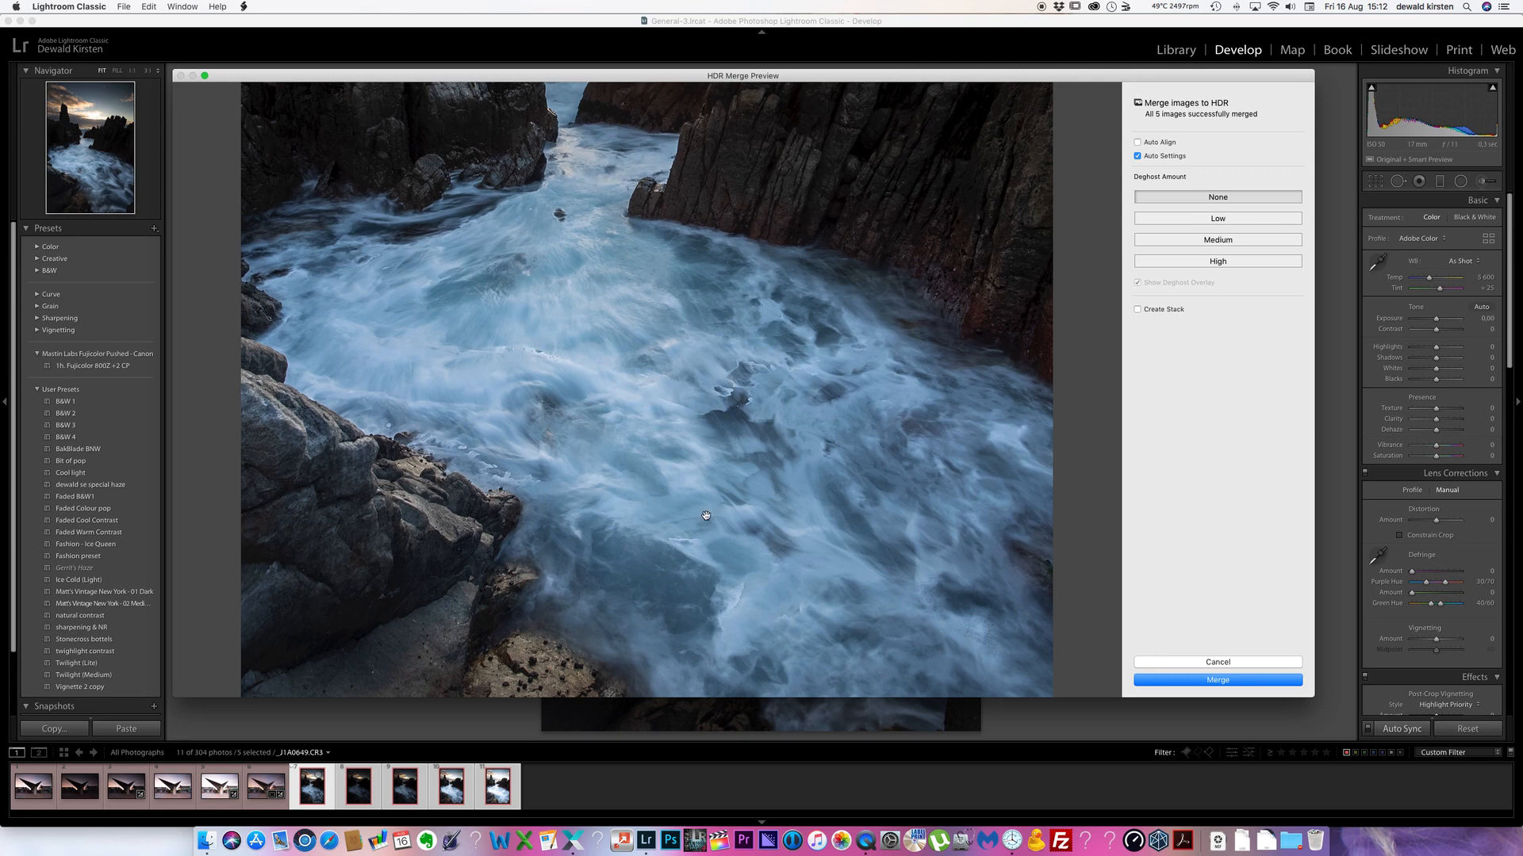
left_click(789, 317)
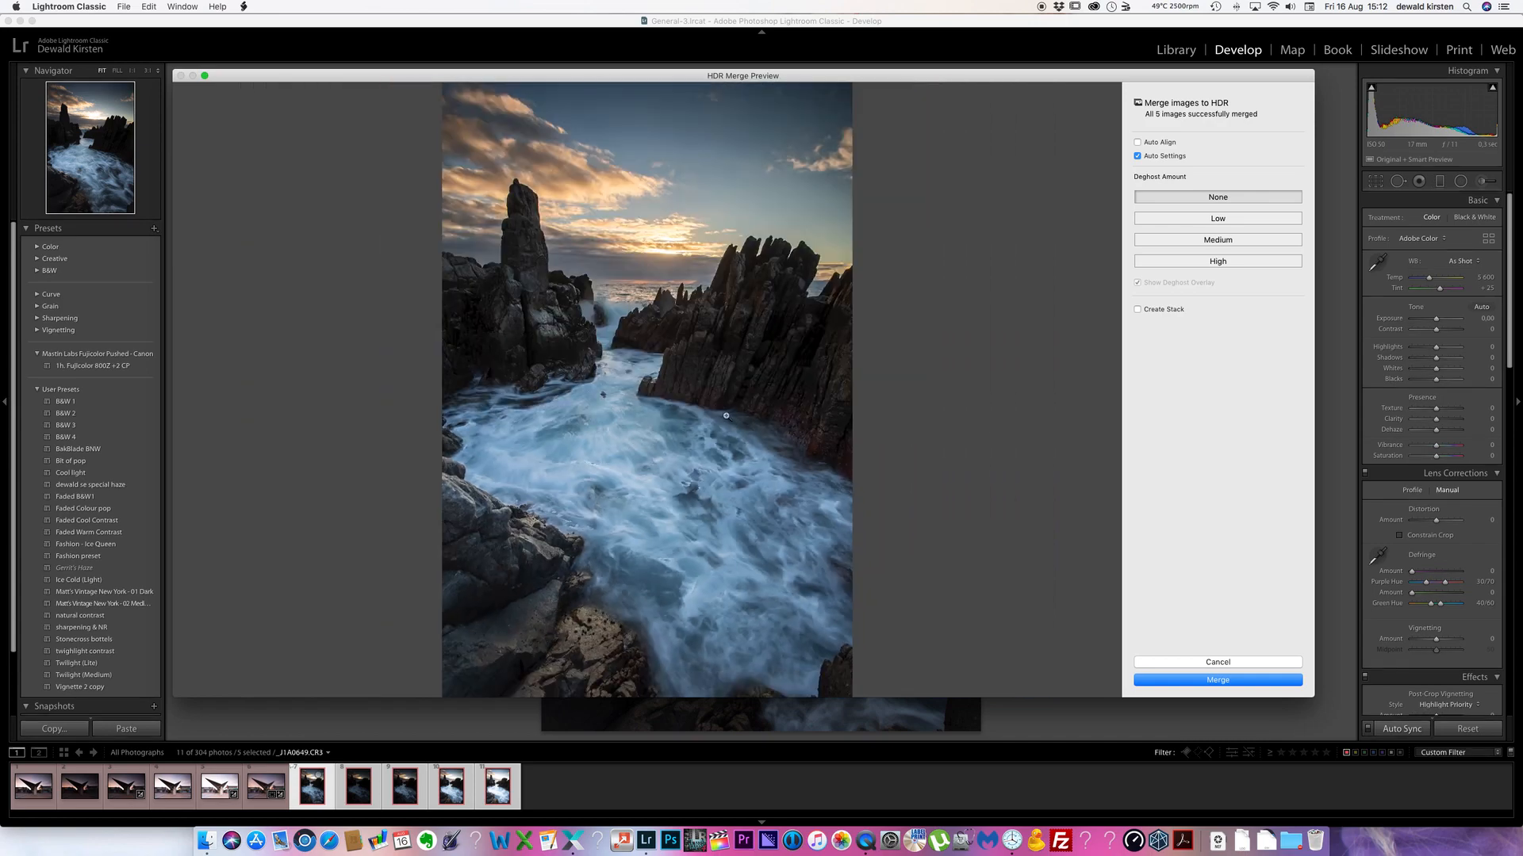
Set Deghost Amount to Low and inspect the moving water up close in the HDR preview.
left_click(1218, 219)
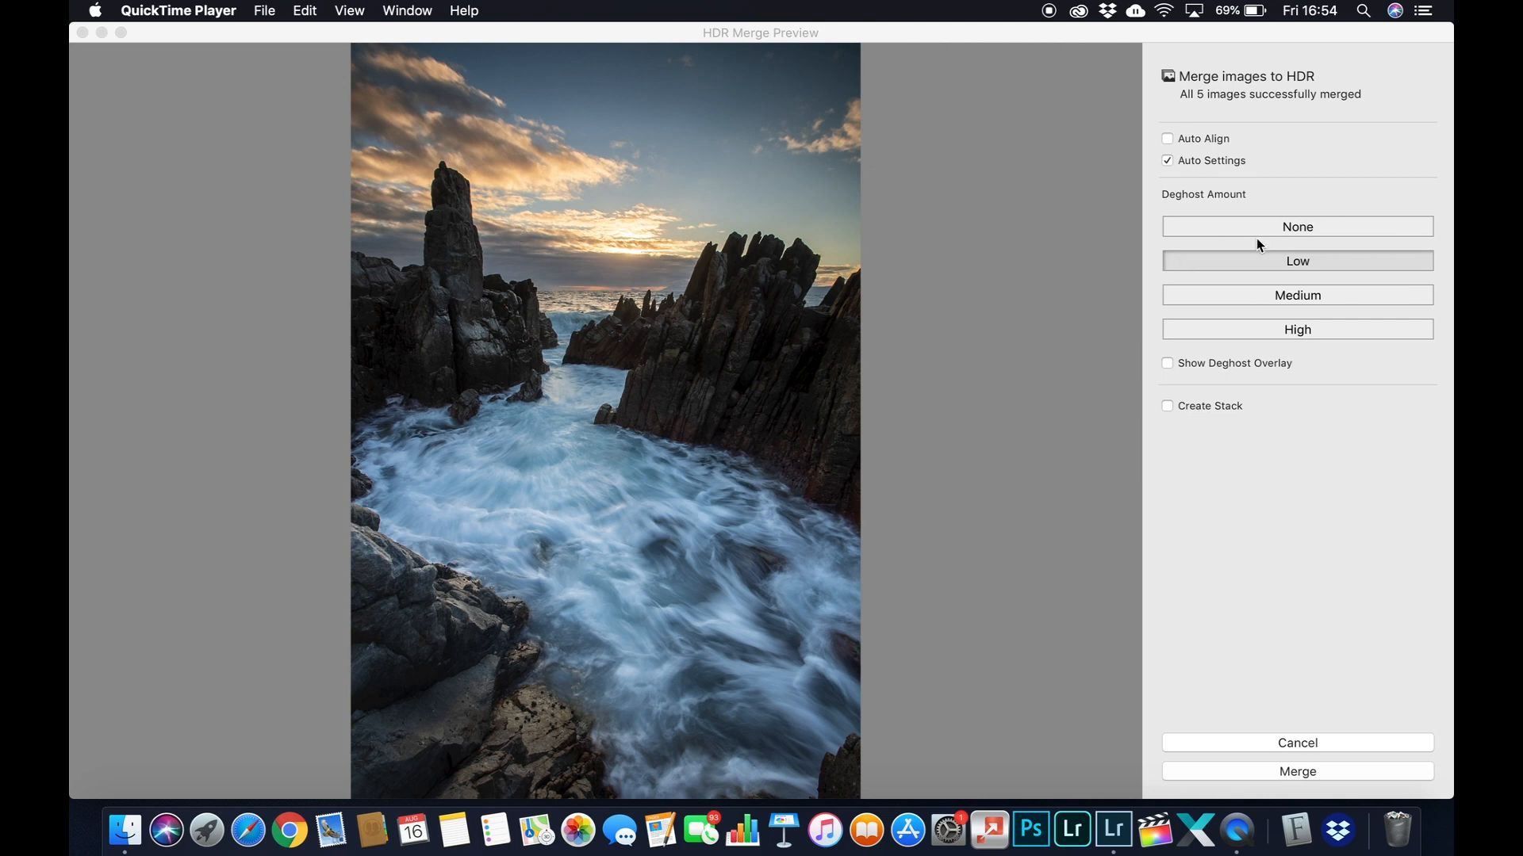
left_click(1308, 190)
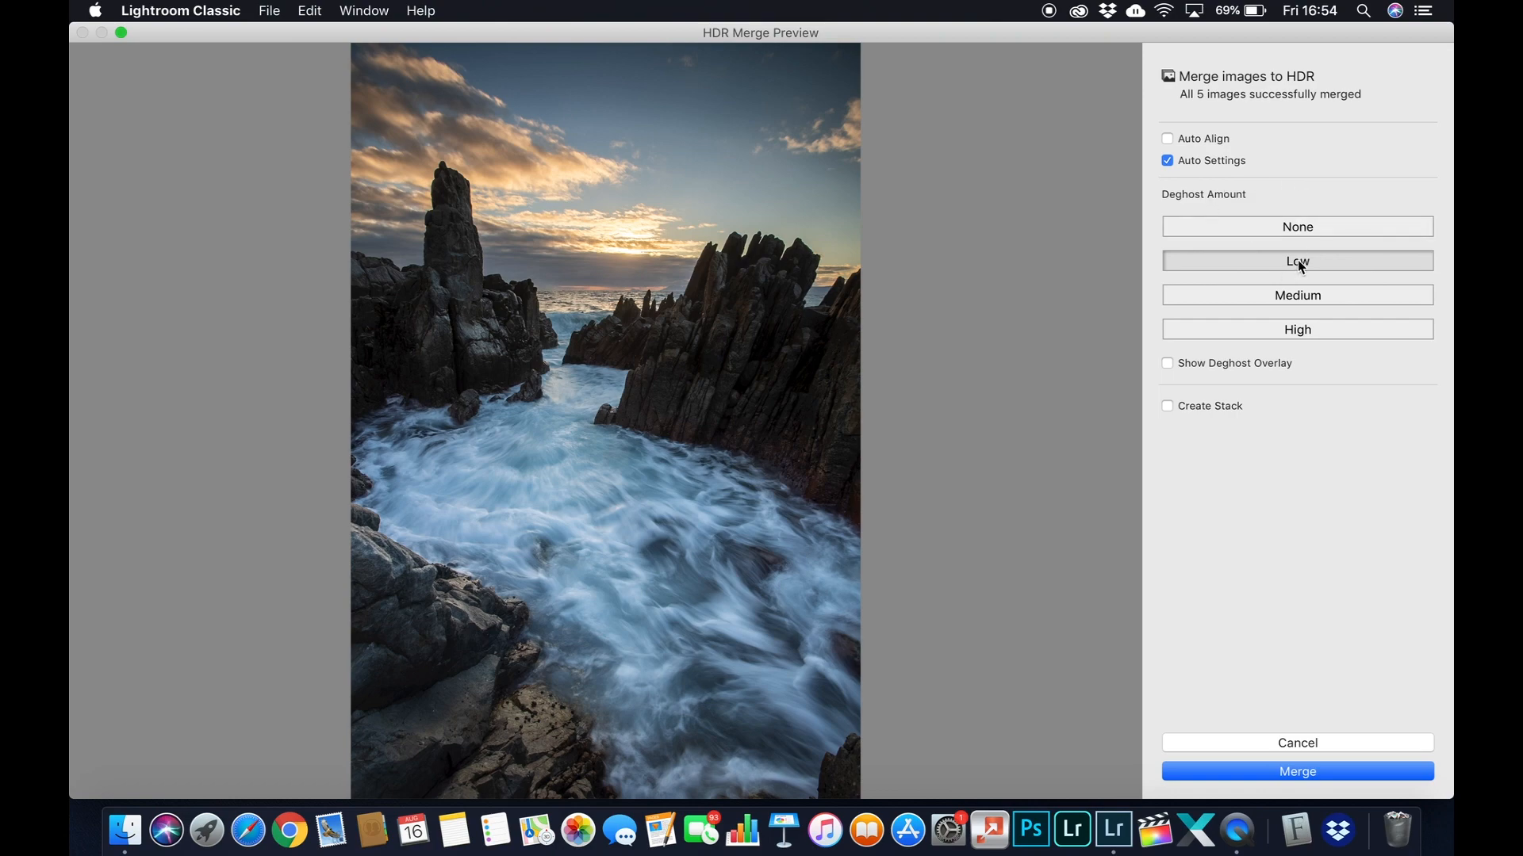
left_click(632, 544)
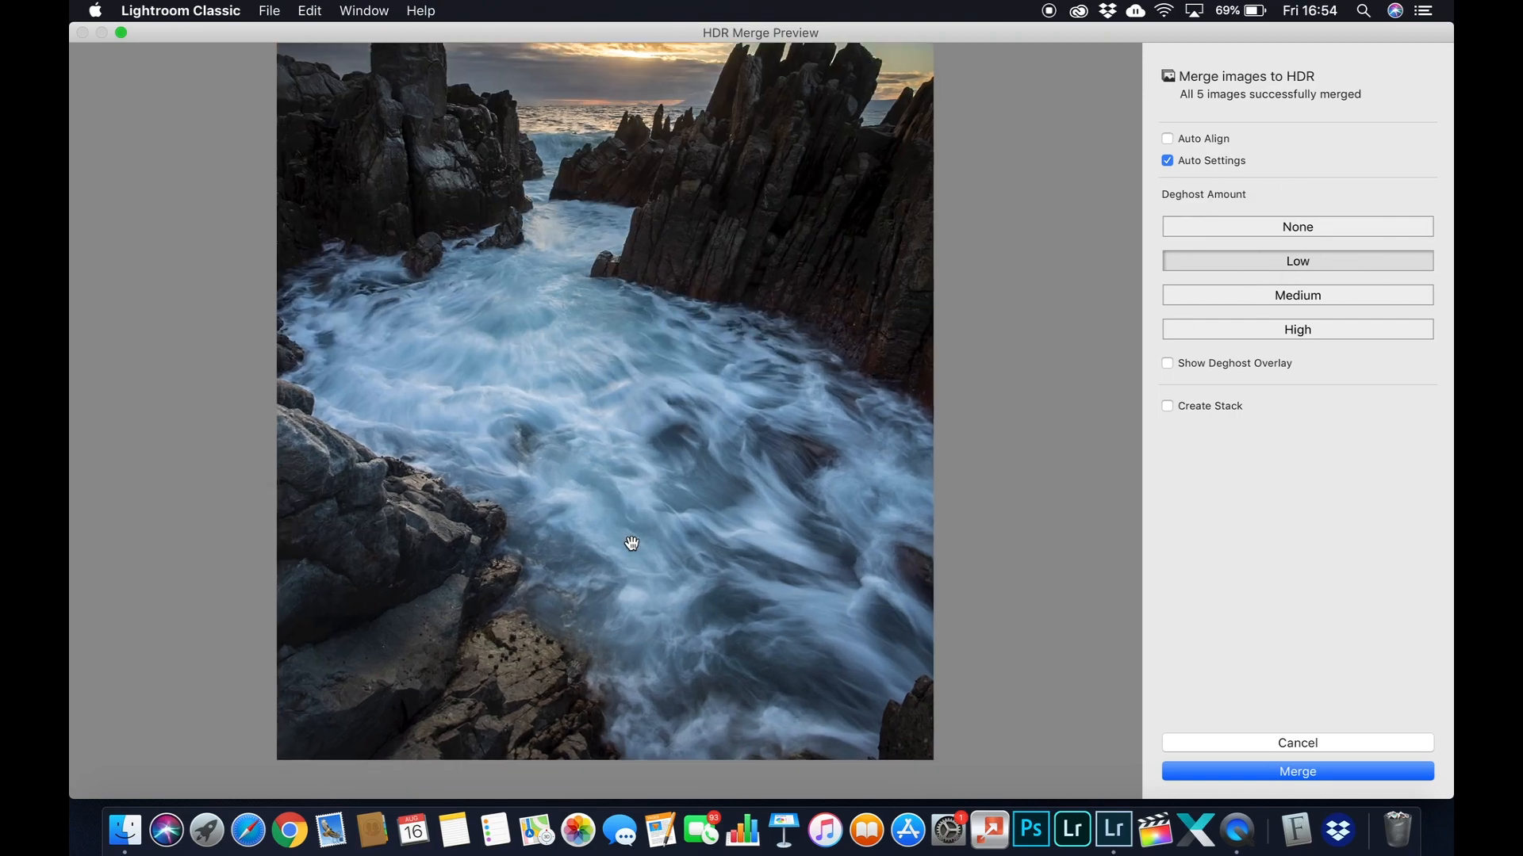
left_click(634, 502)
left_click(612, 554)
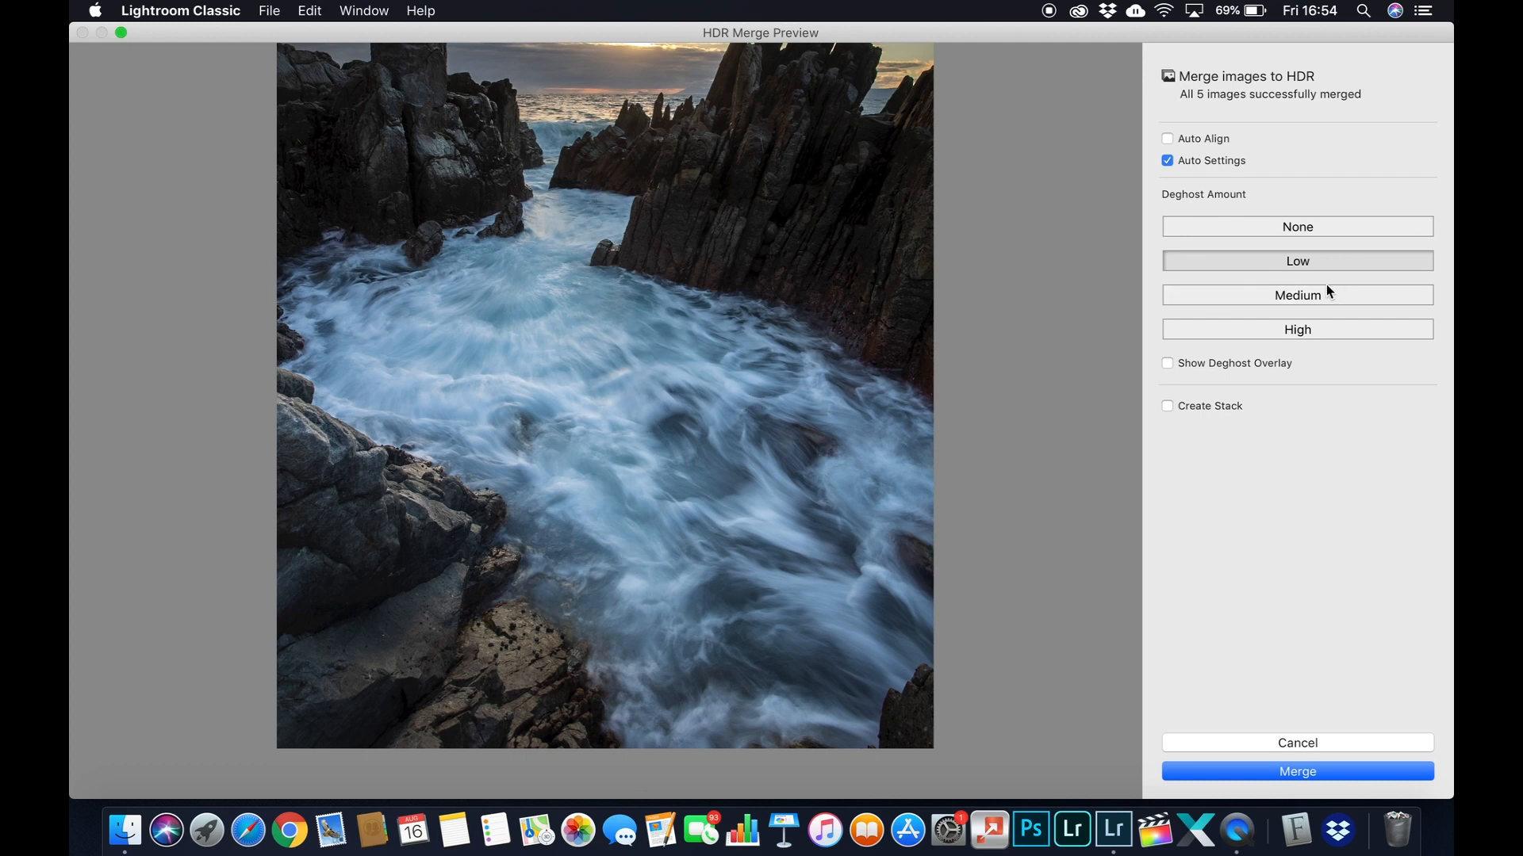
Compare the deghost overlay at Medium and High deghosting, and hide the overlay to check the High preview.
left_click(1310, 298)
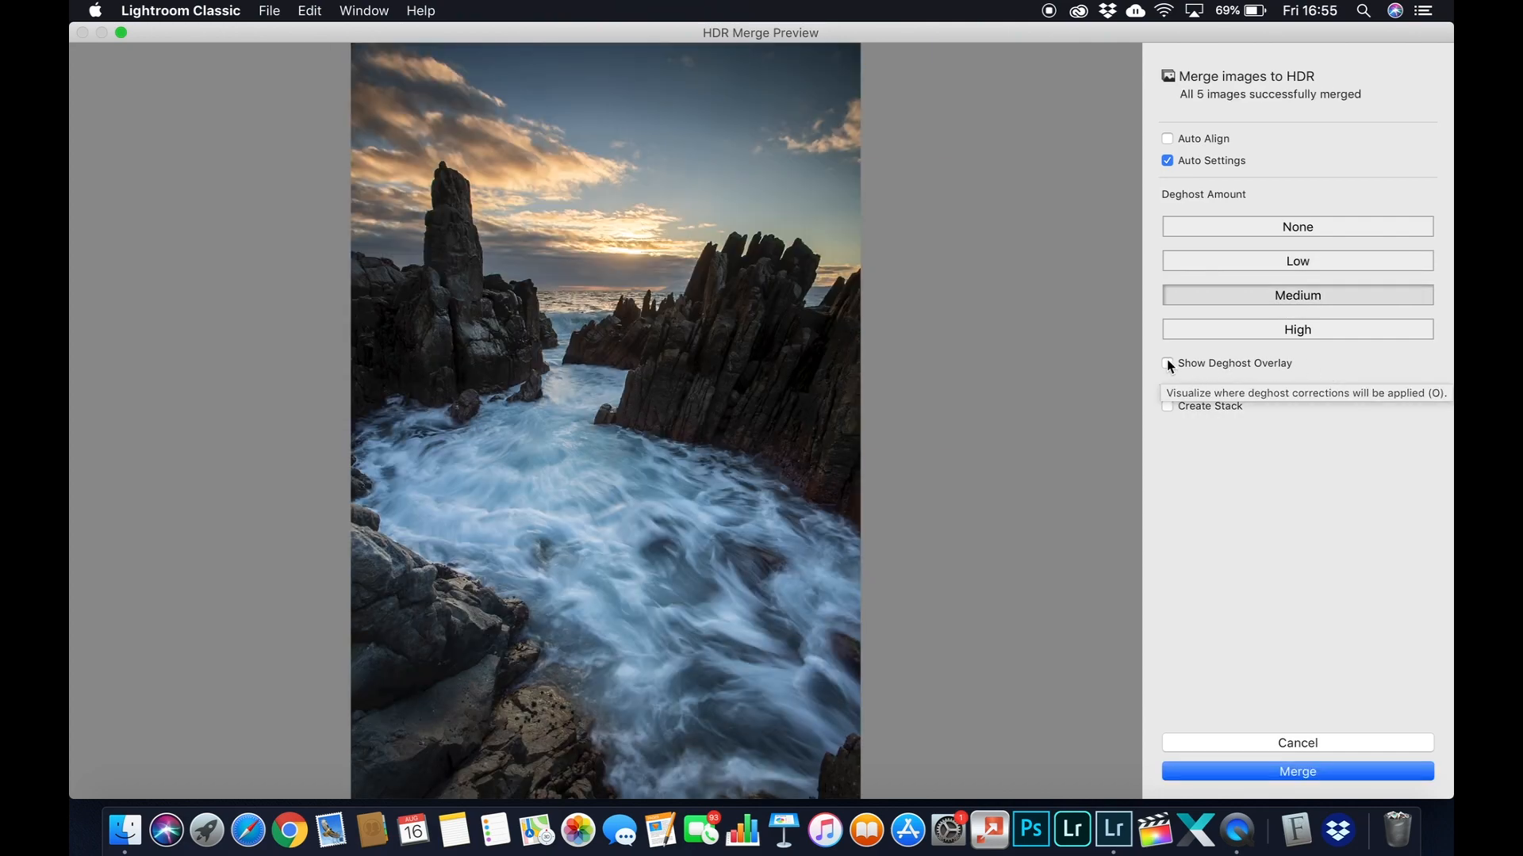
left_click(1168, 364)
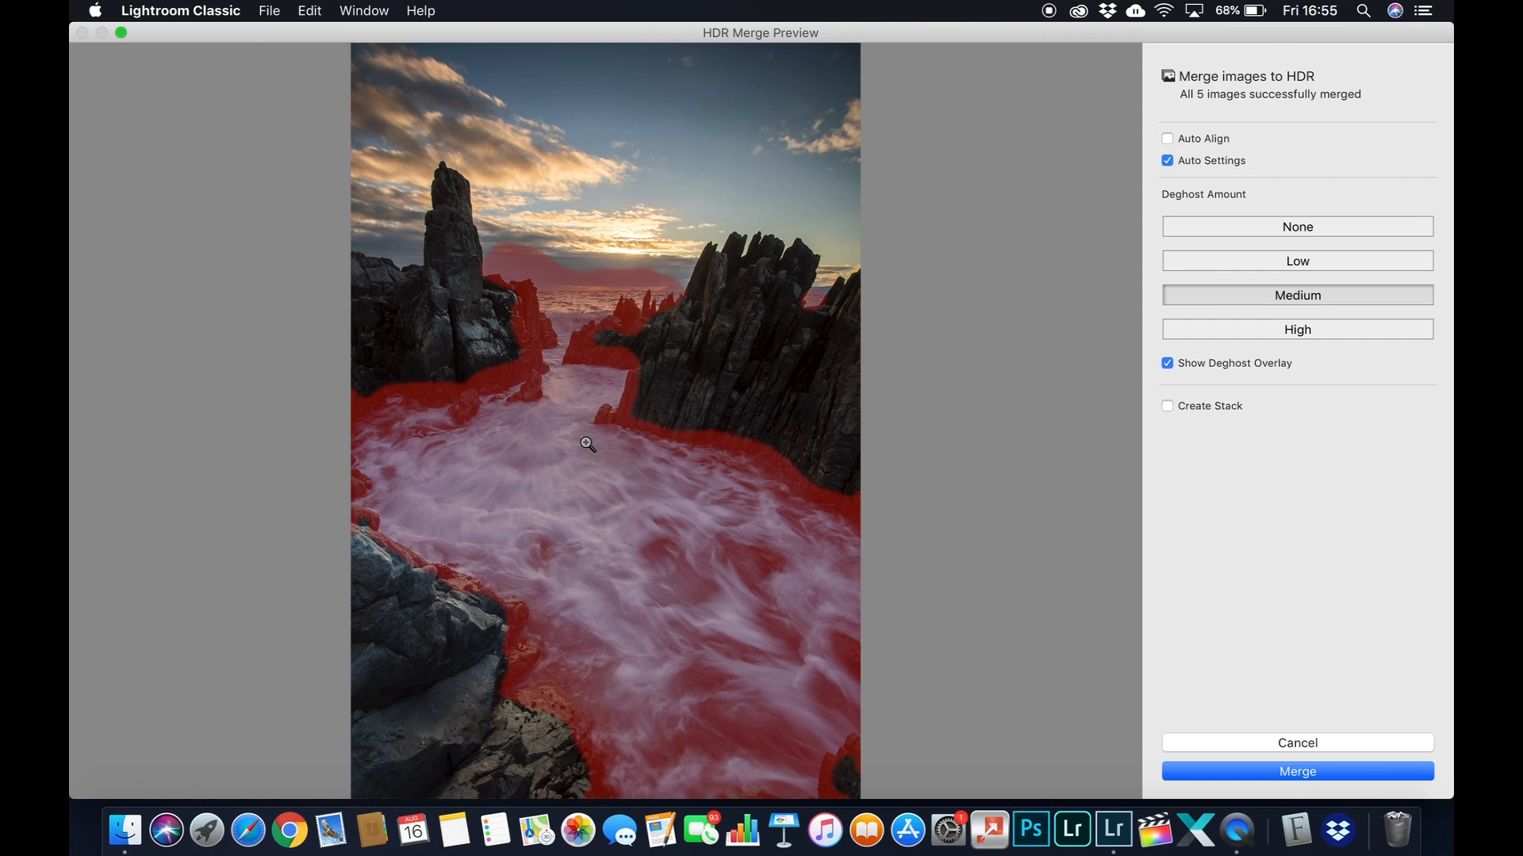
left_click(1317, 331)
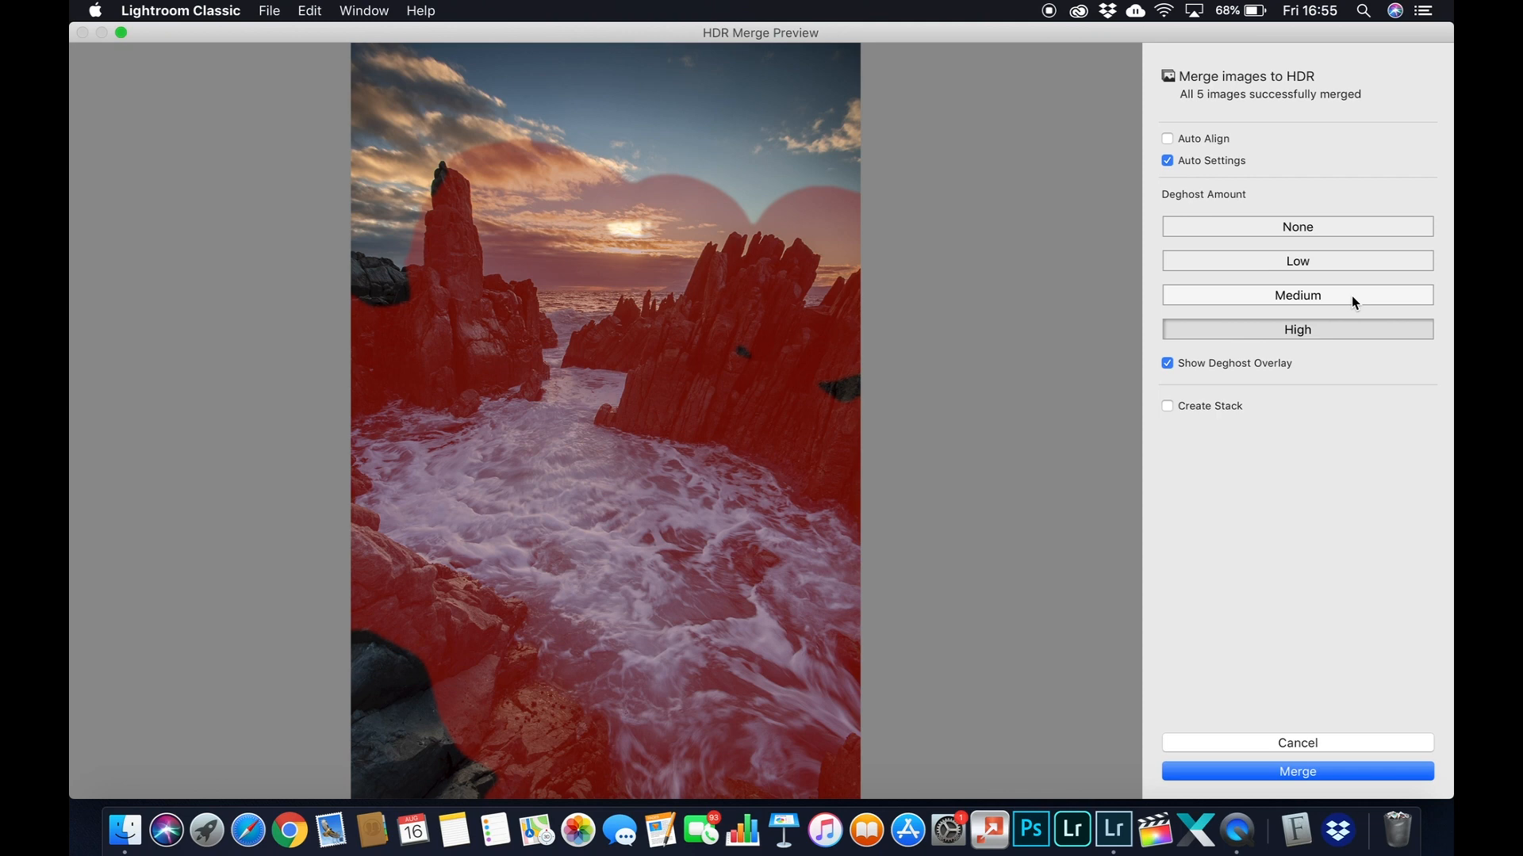
left_click(1166, 365)
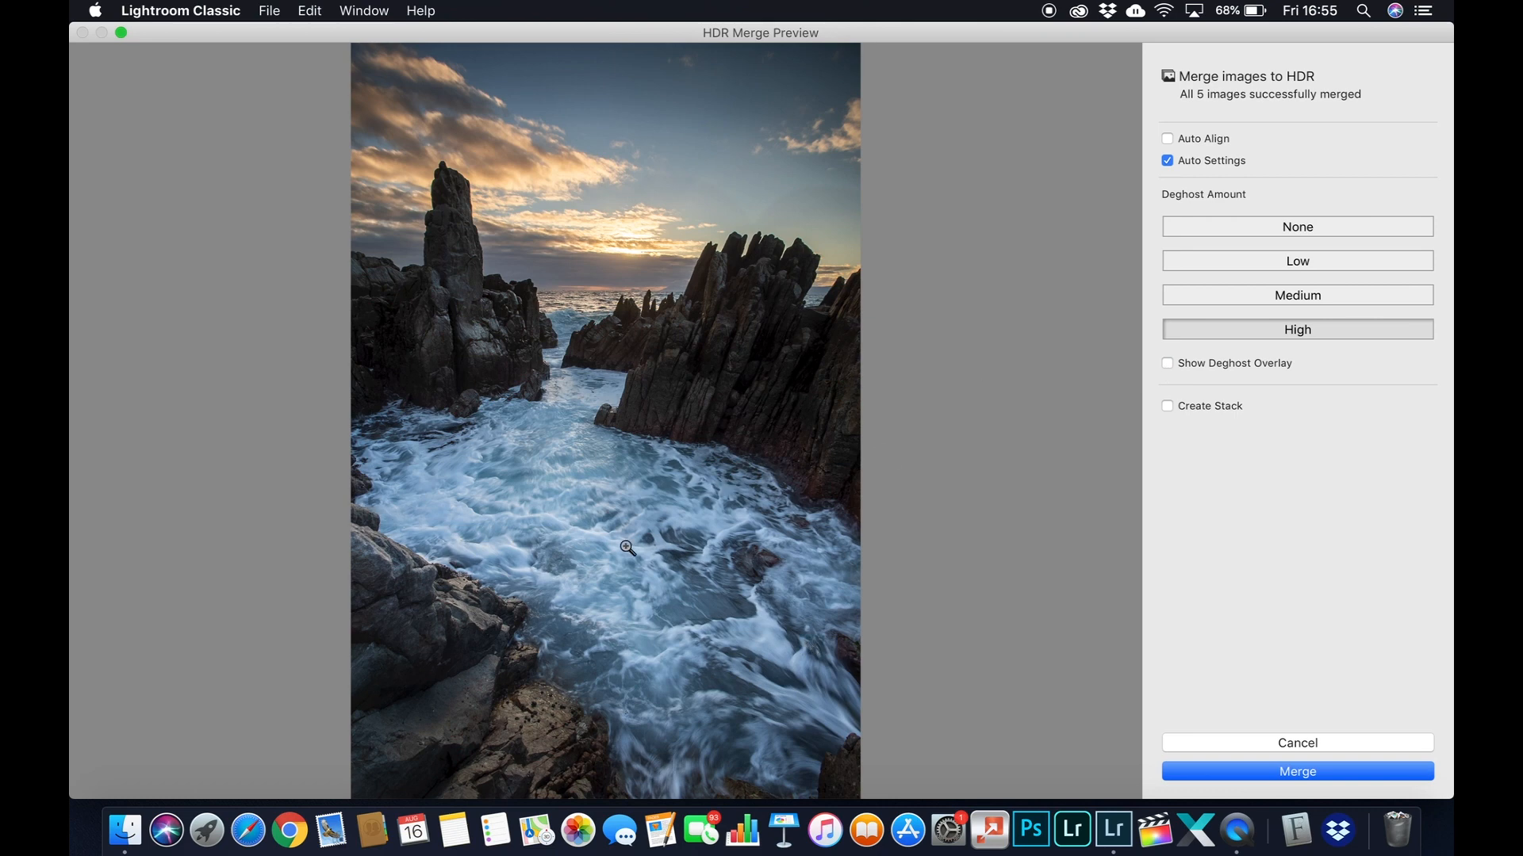
Compare Medium and Low deghosting, settle on Medium, and merge the five exposures to HDR.
left_click(1331, 300)
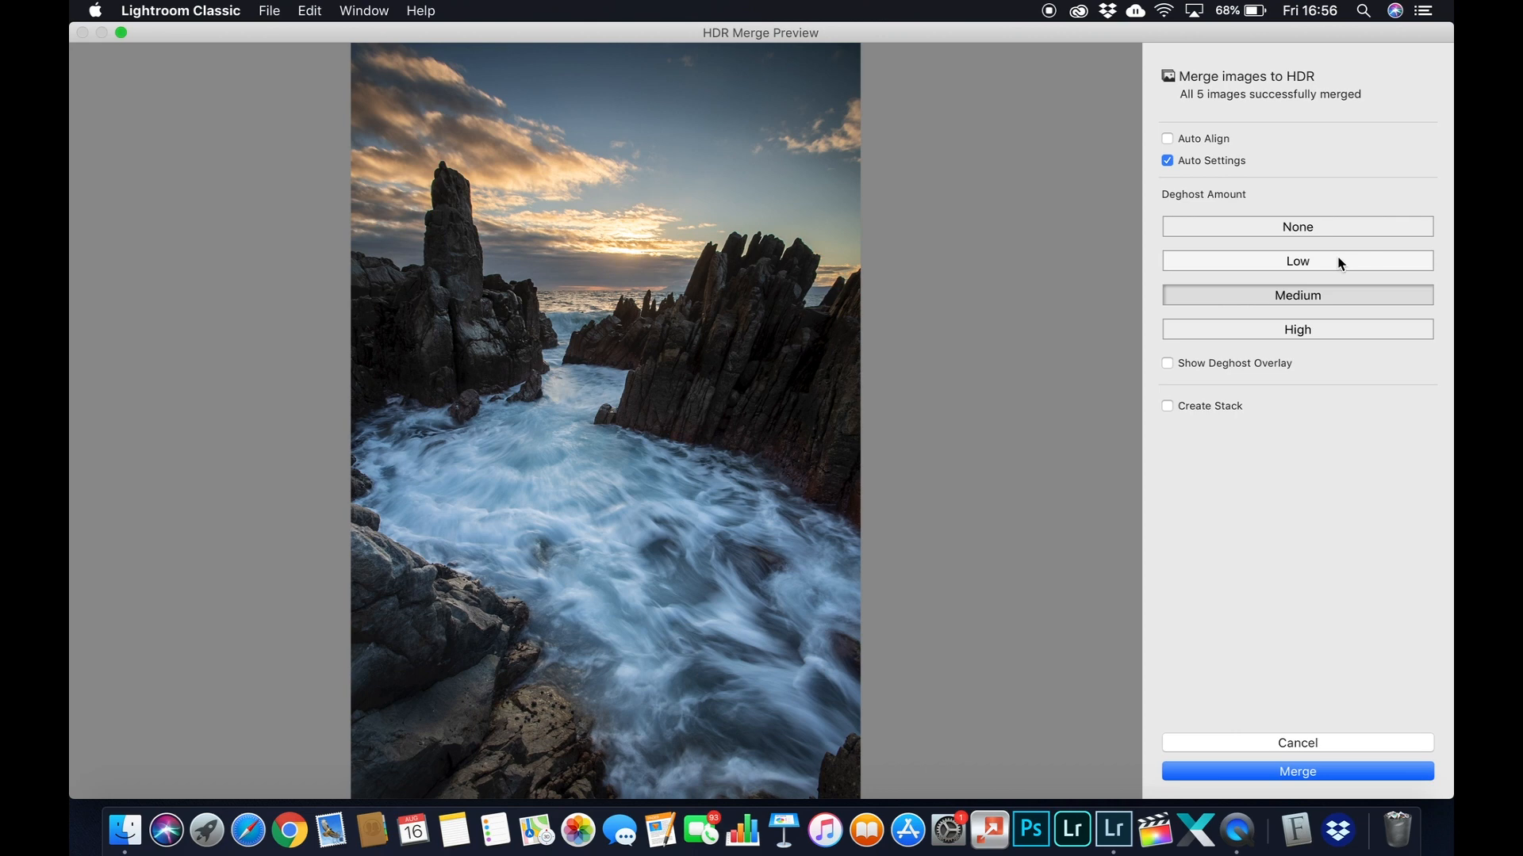
left_click(1337, 259)
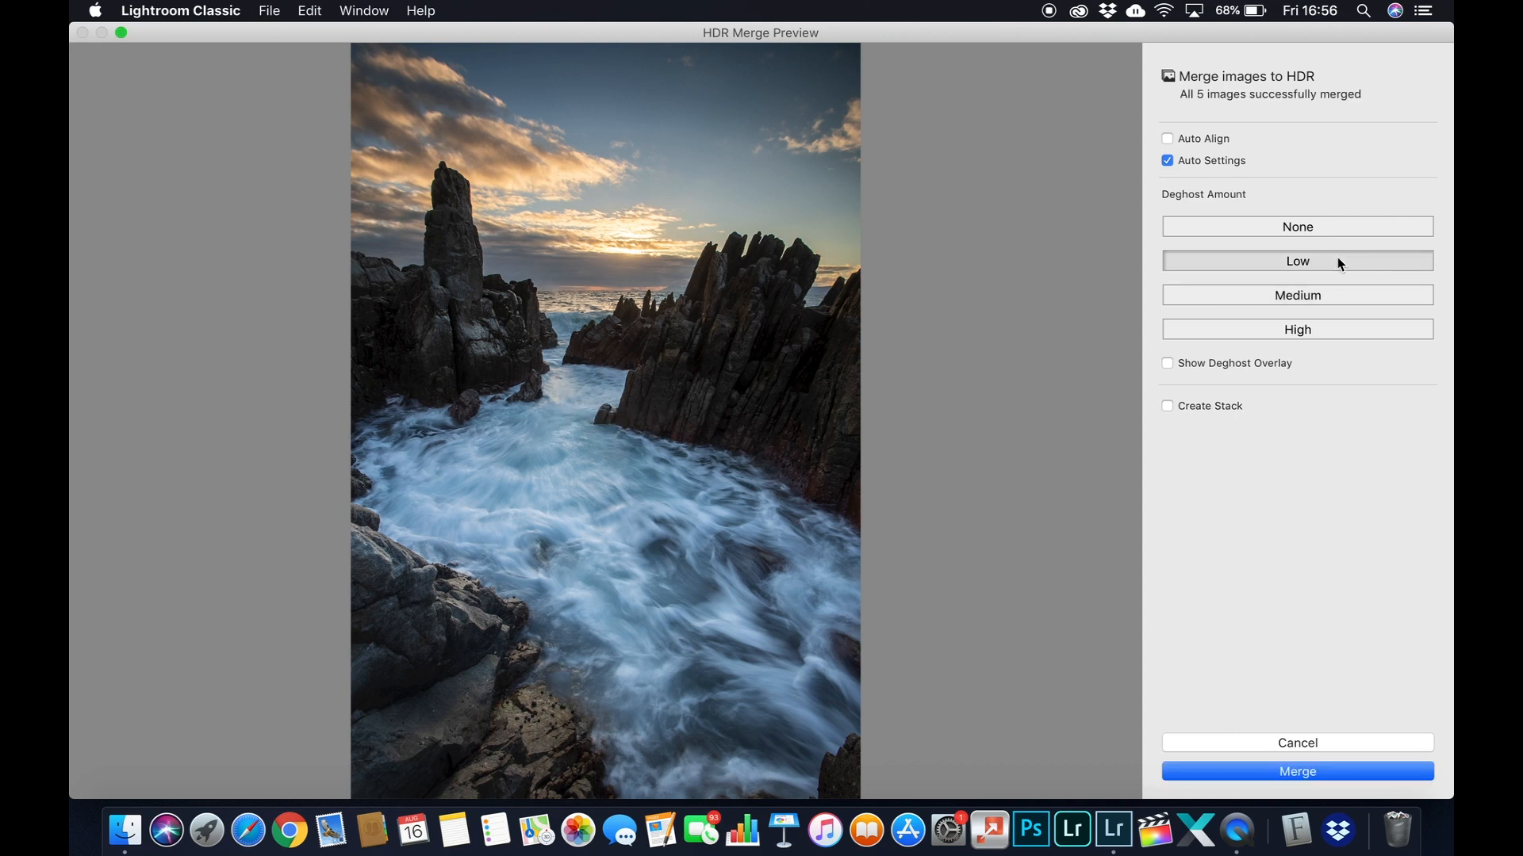
left_click(1328, 295)
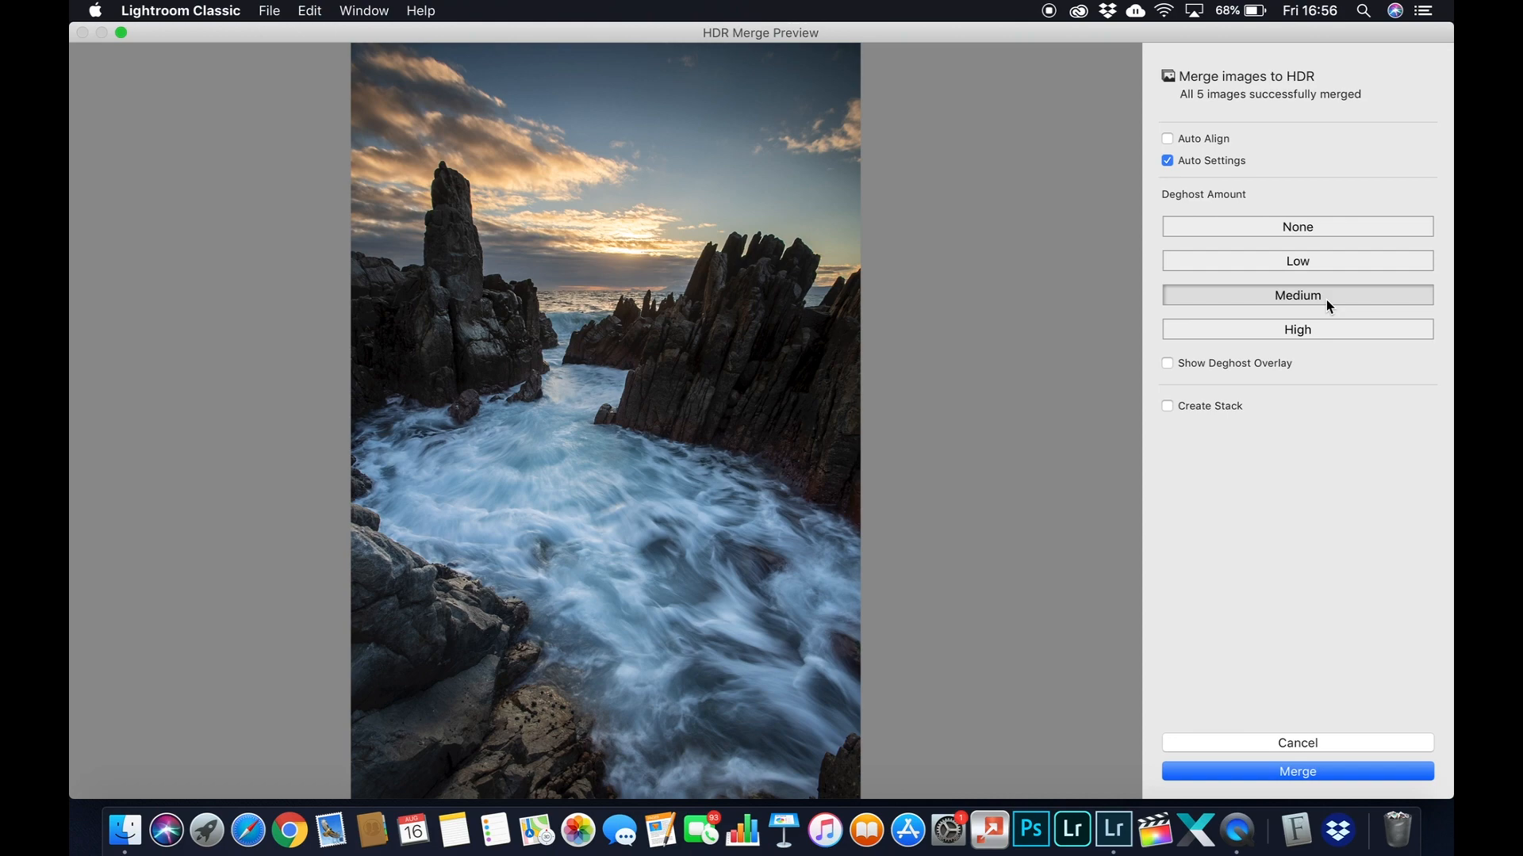
left_click(1301, 771)
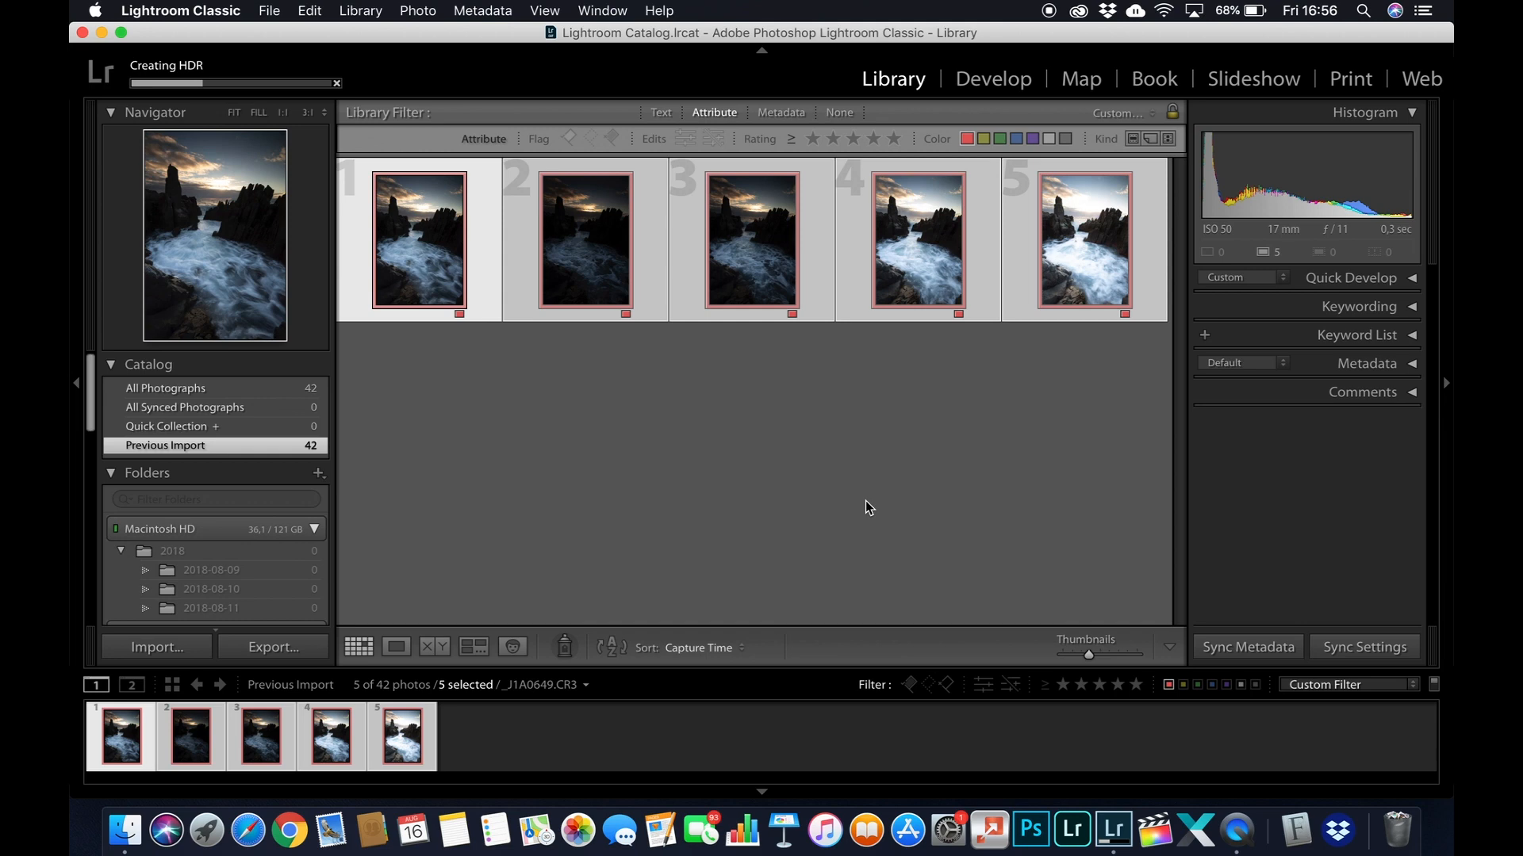
Select all five seascape source exposures in the Library grid and group them into a stack.
left_click(569, 736)
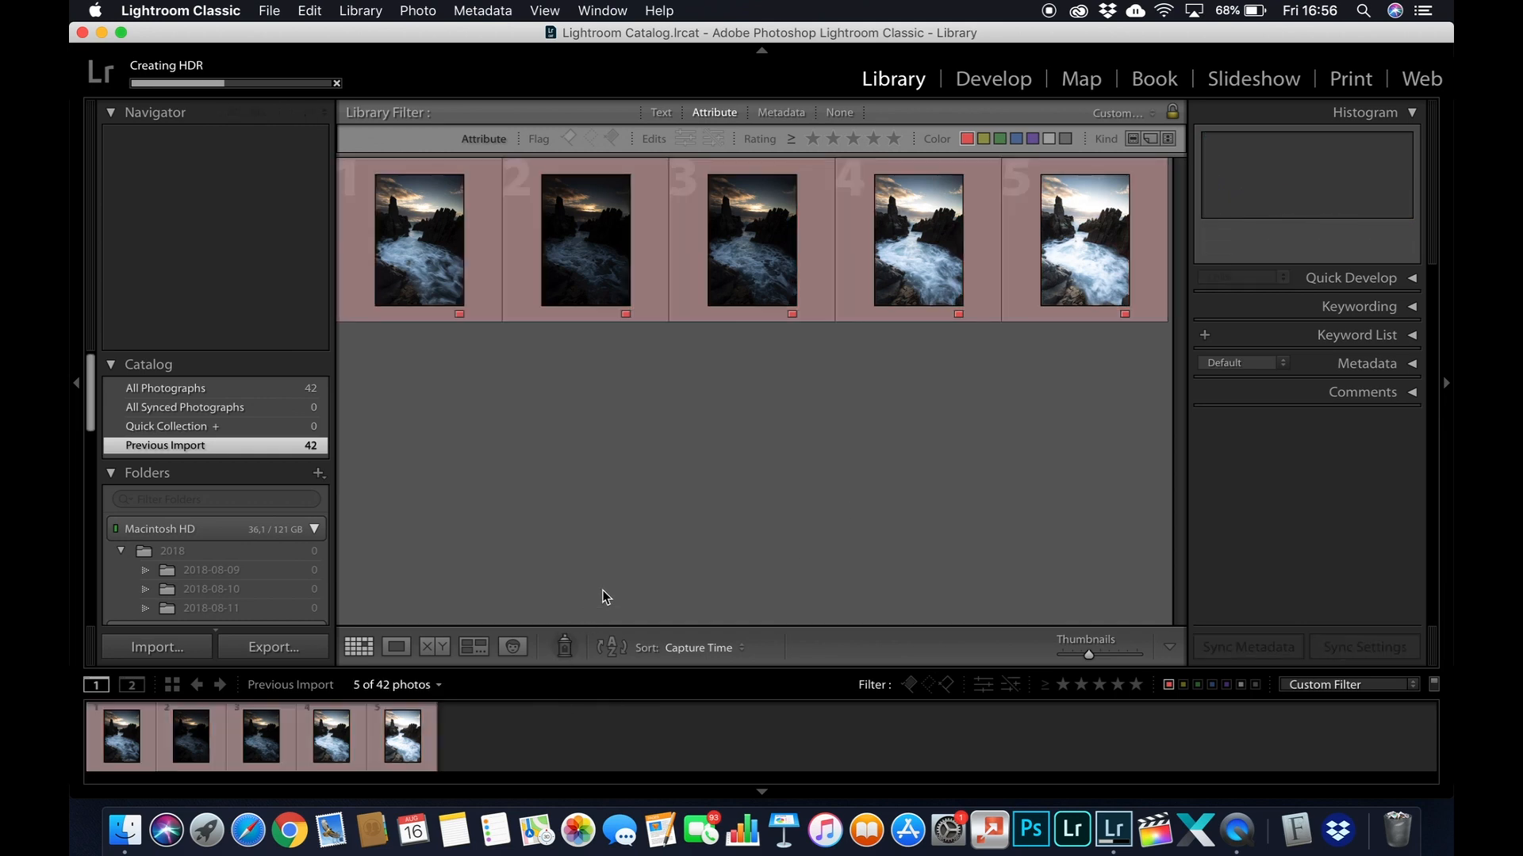
left_click(119, 718)
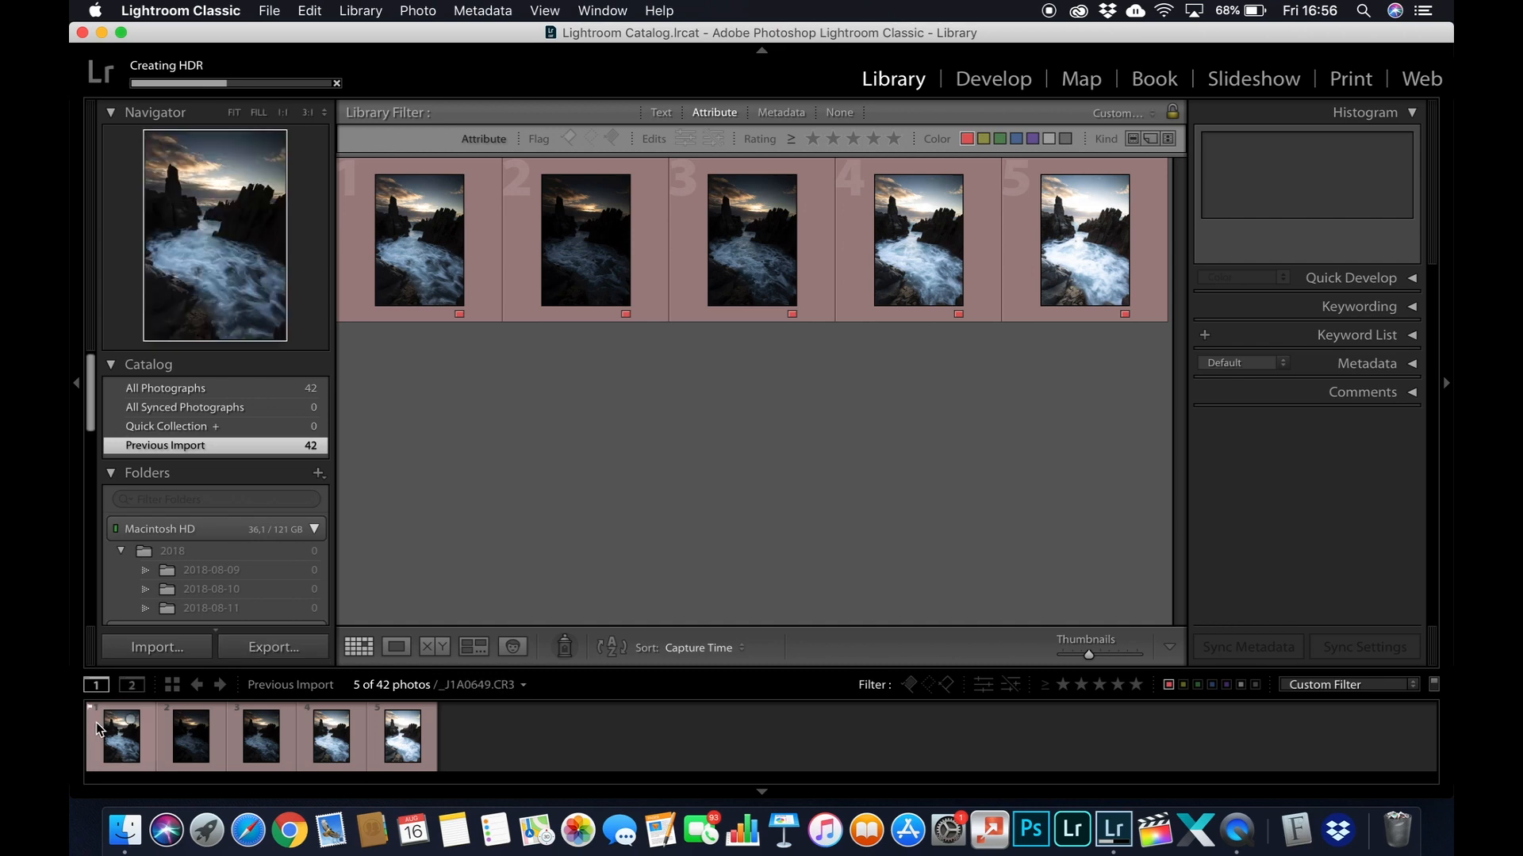
left_click(1017, 216)
left_click(475, 223, "shift")
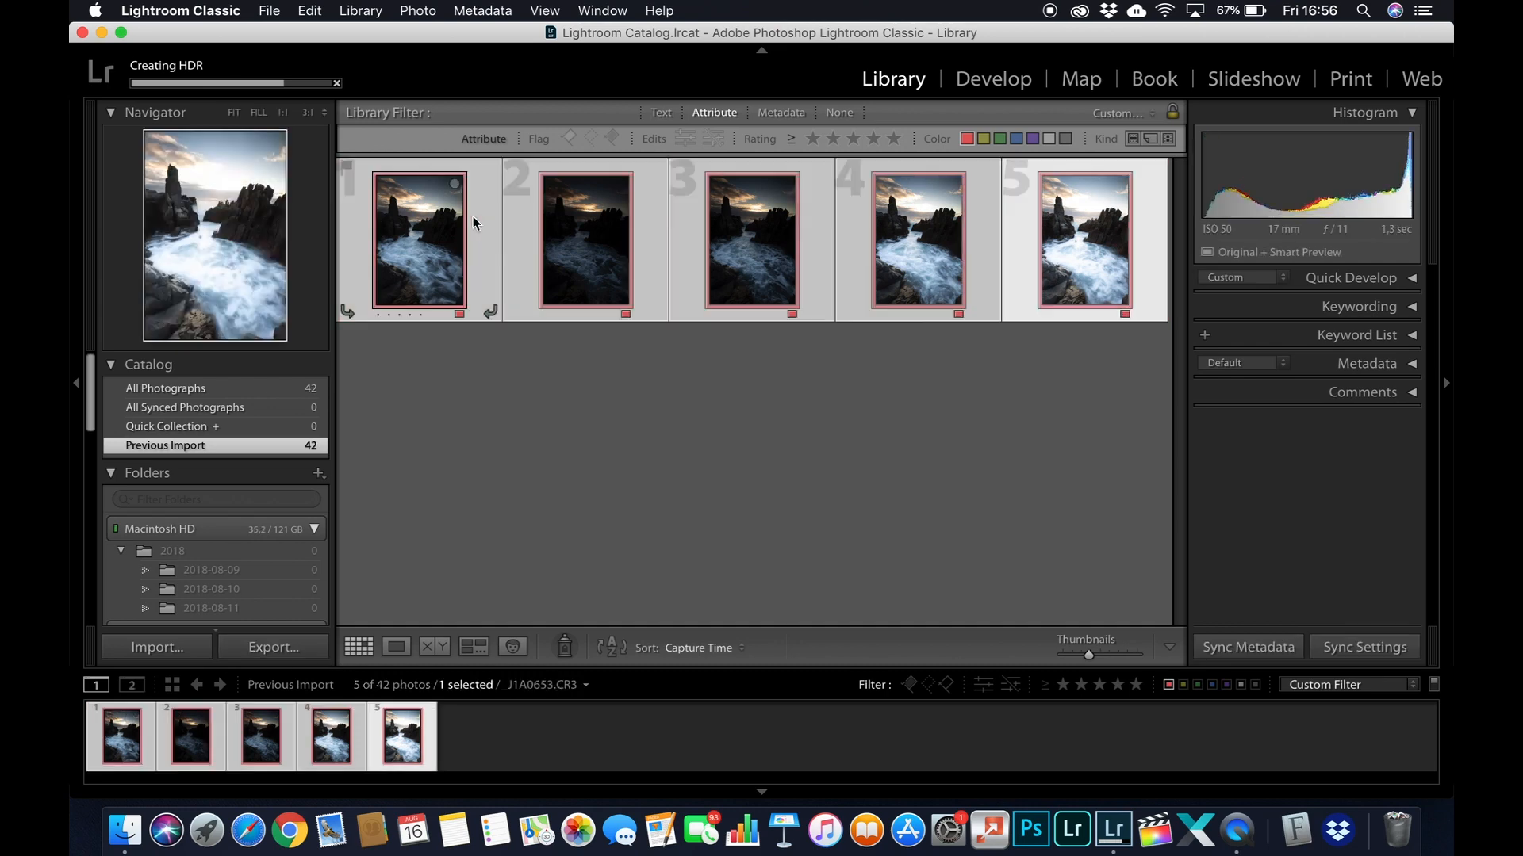
right_click(487, 217)
mouse_move(543, 449)
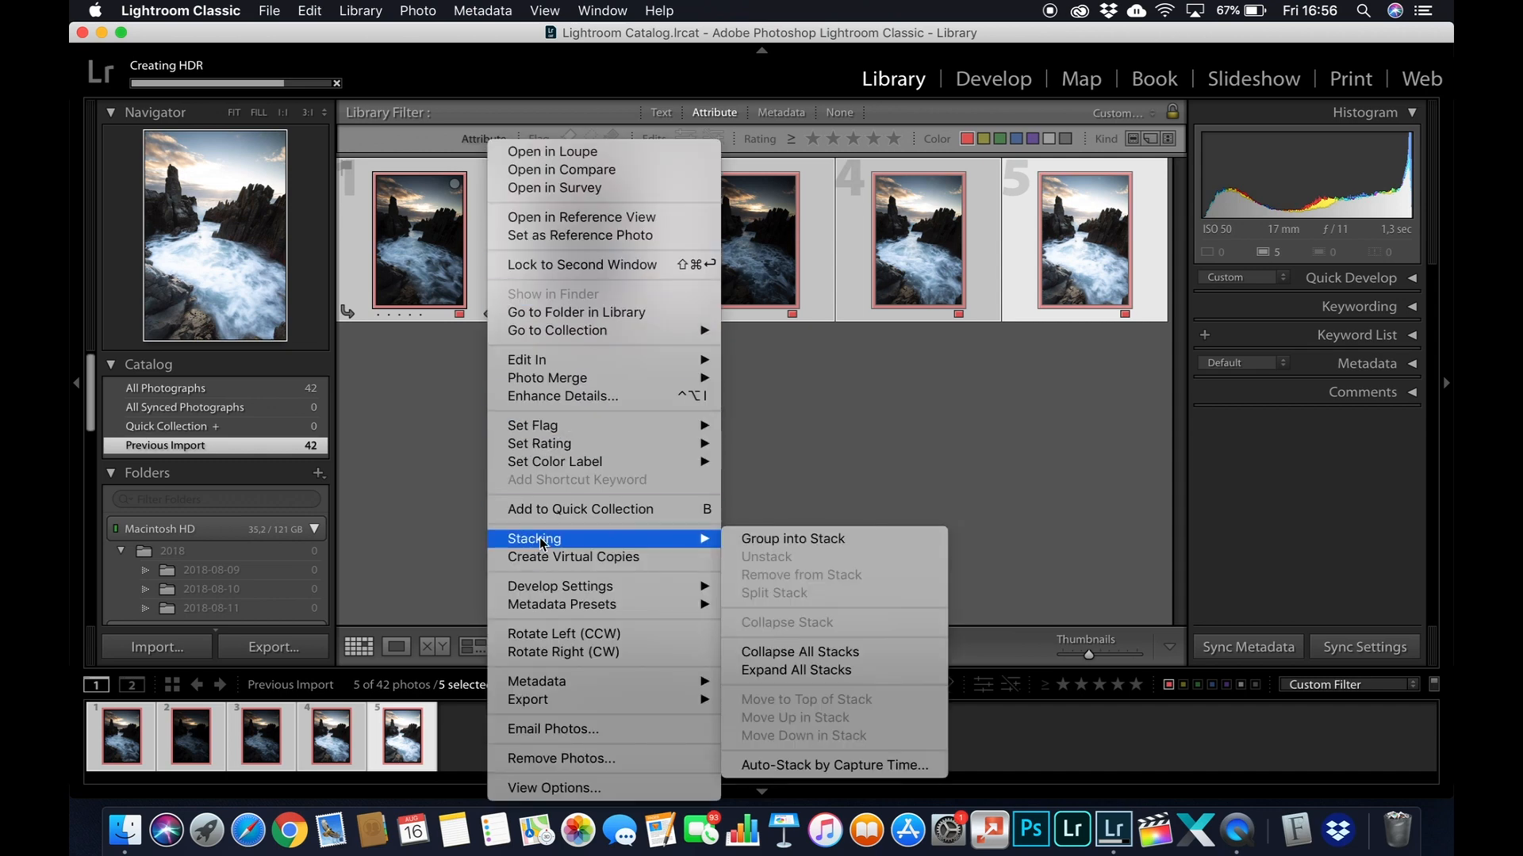
mouse_move(652, 538)
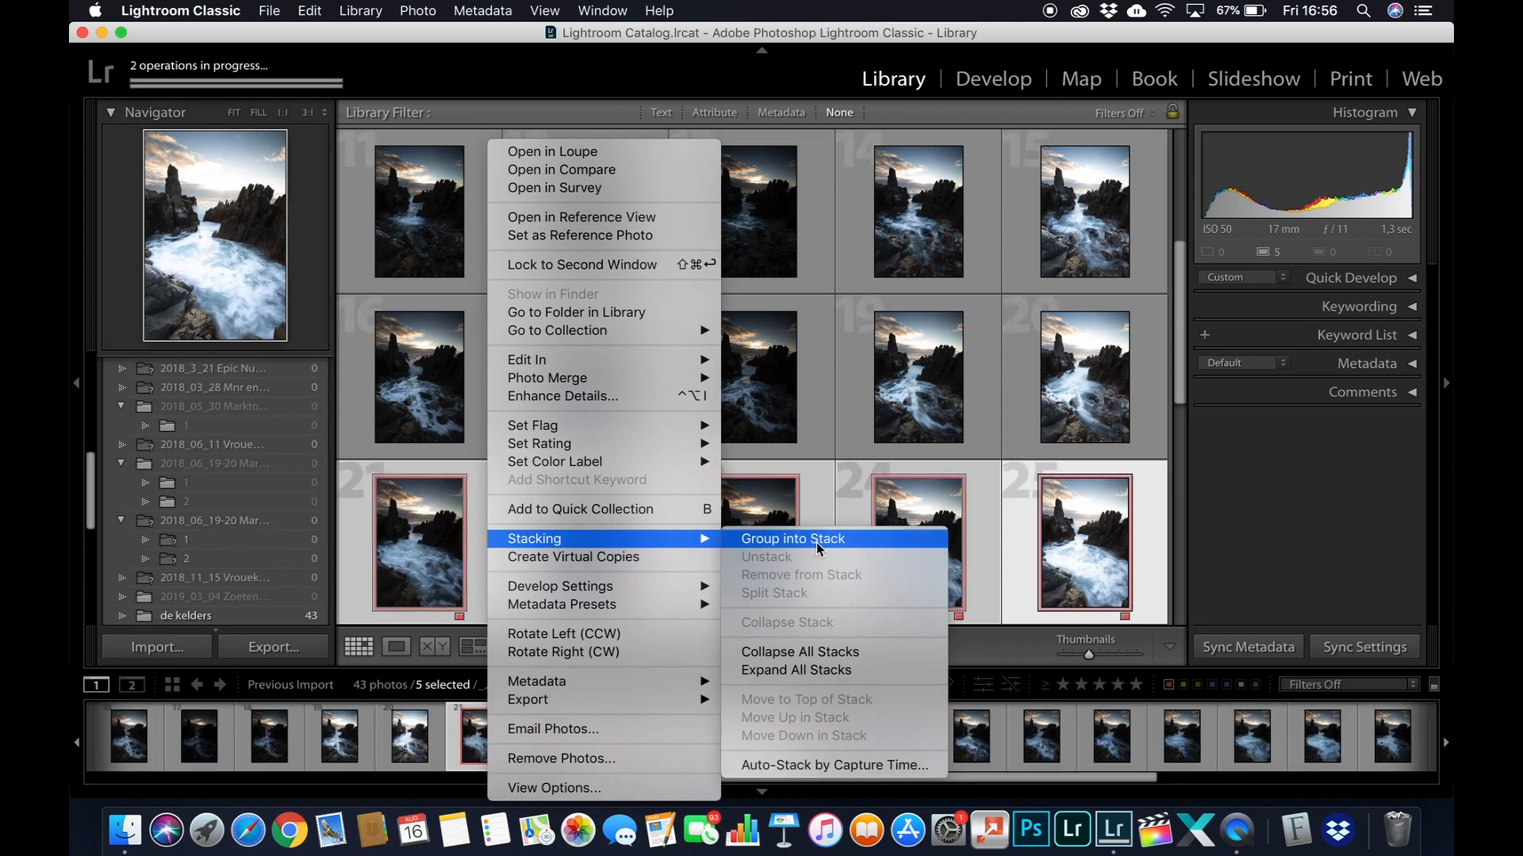
left_click(816, 543)
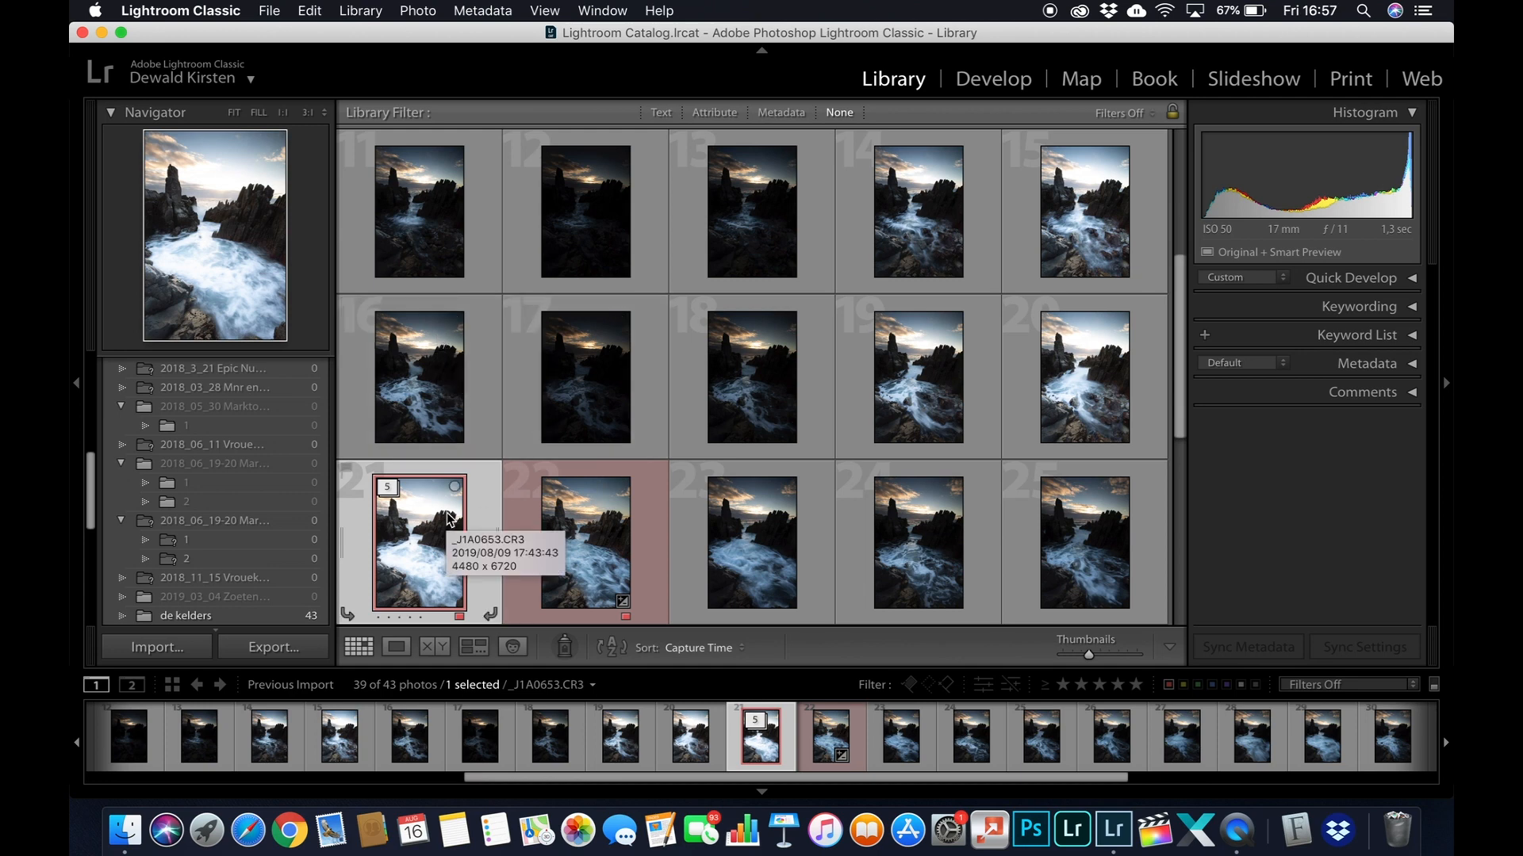
right_click(401, 529)
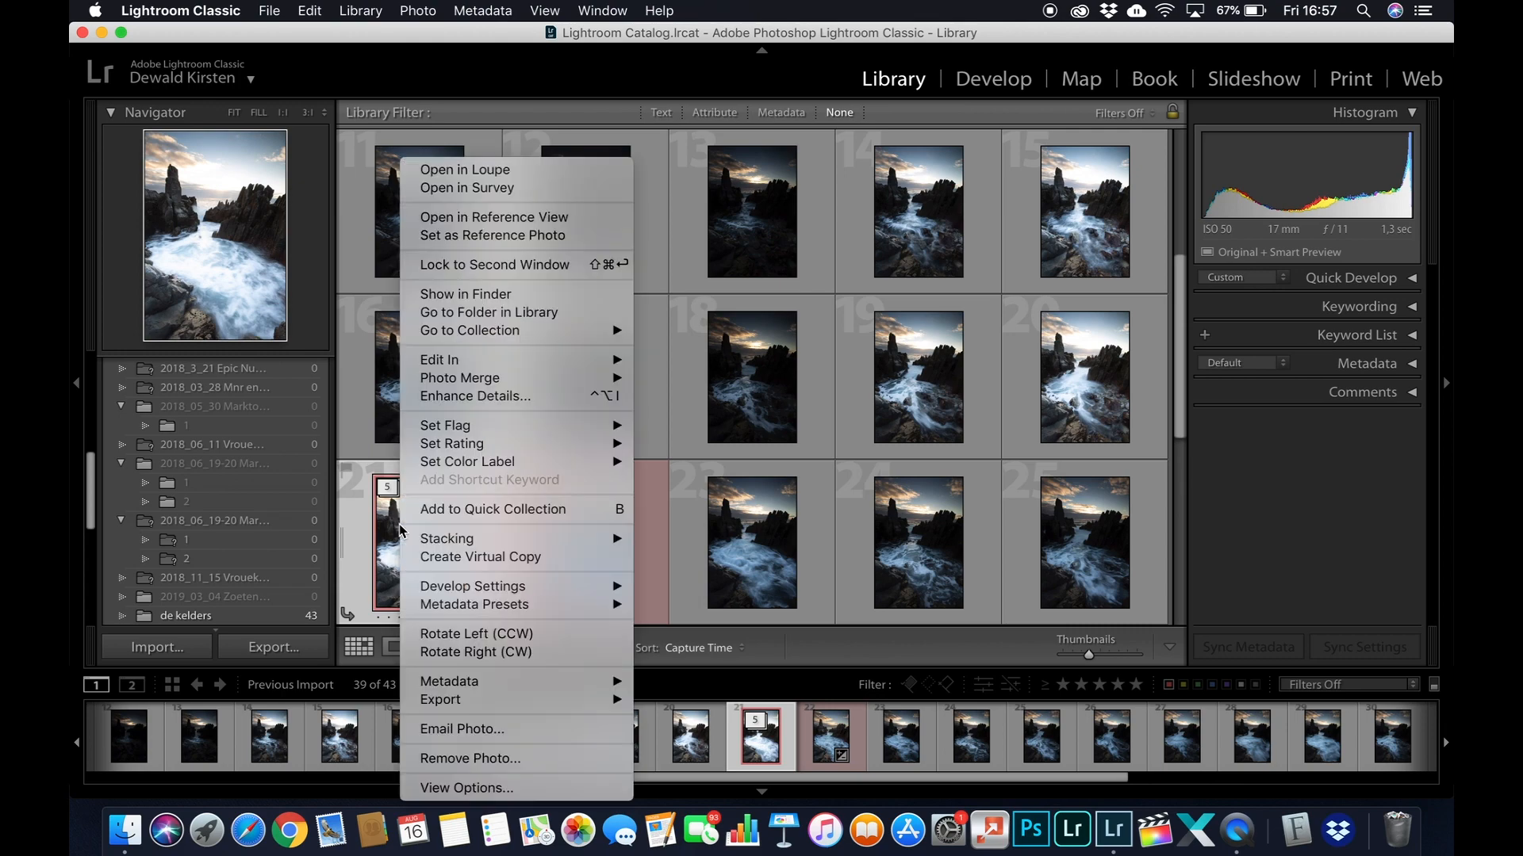
mouse_move(476, 378)
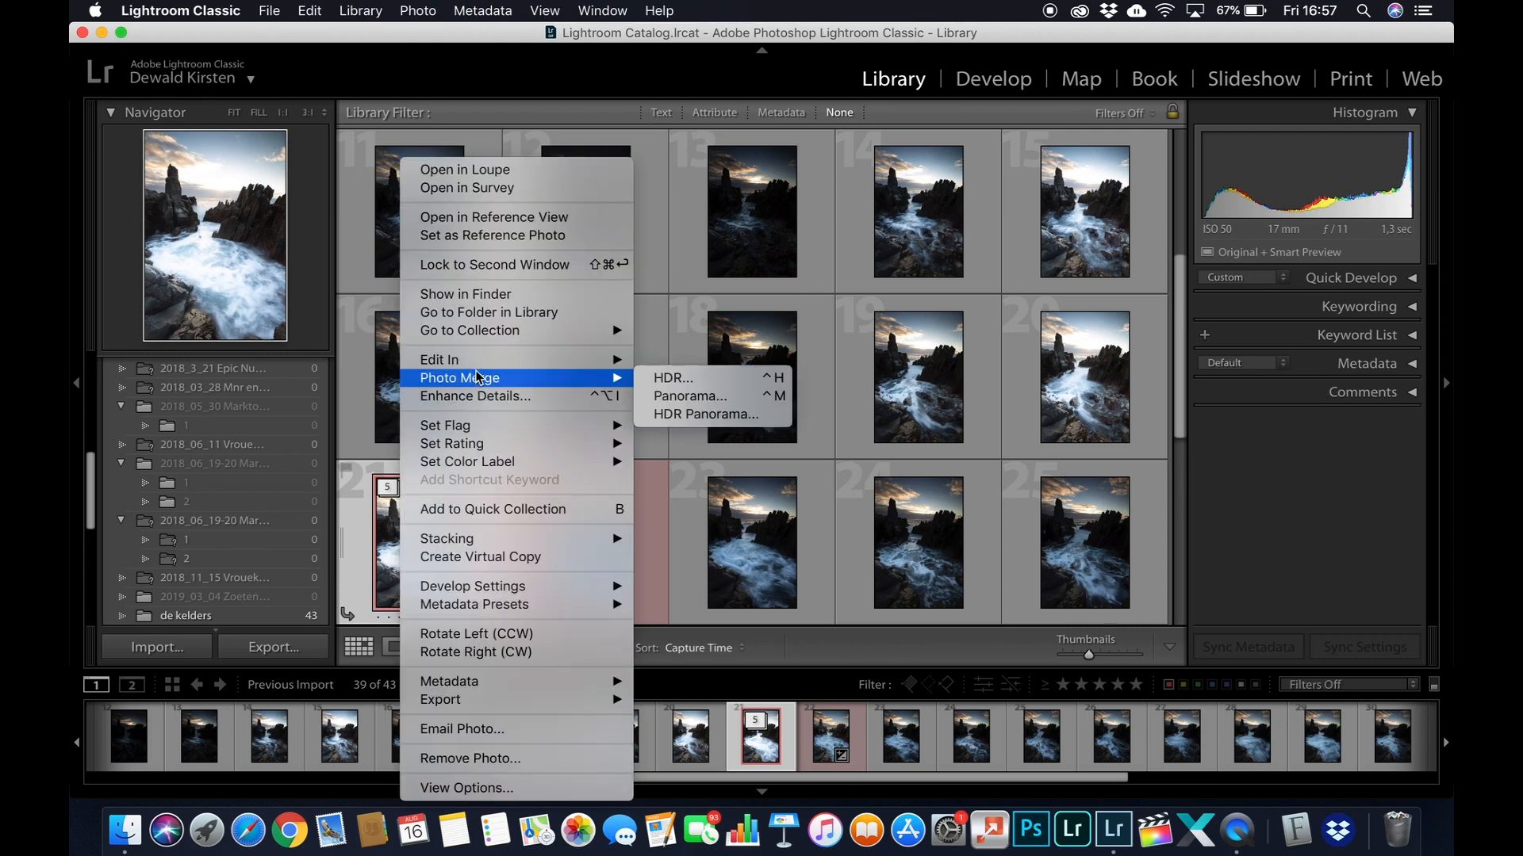
right_click(354, 529)
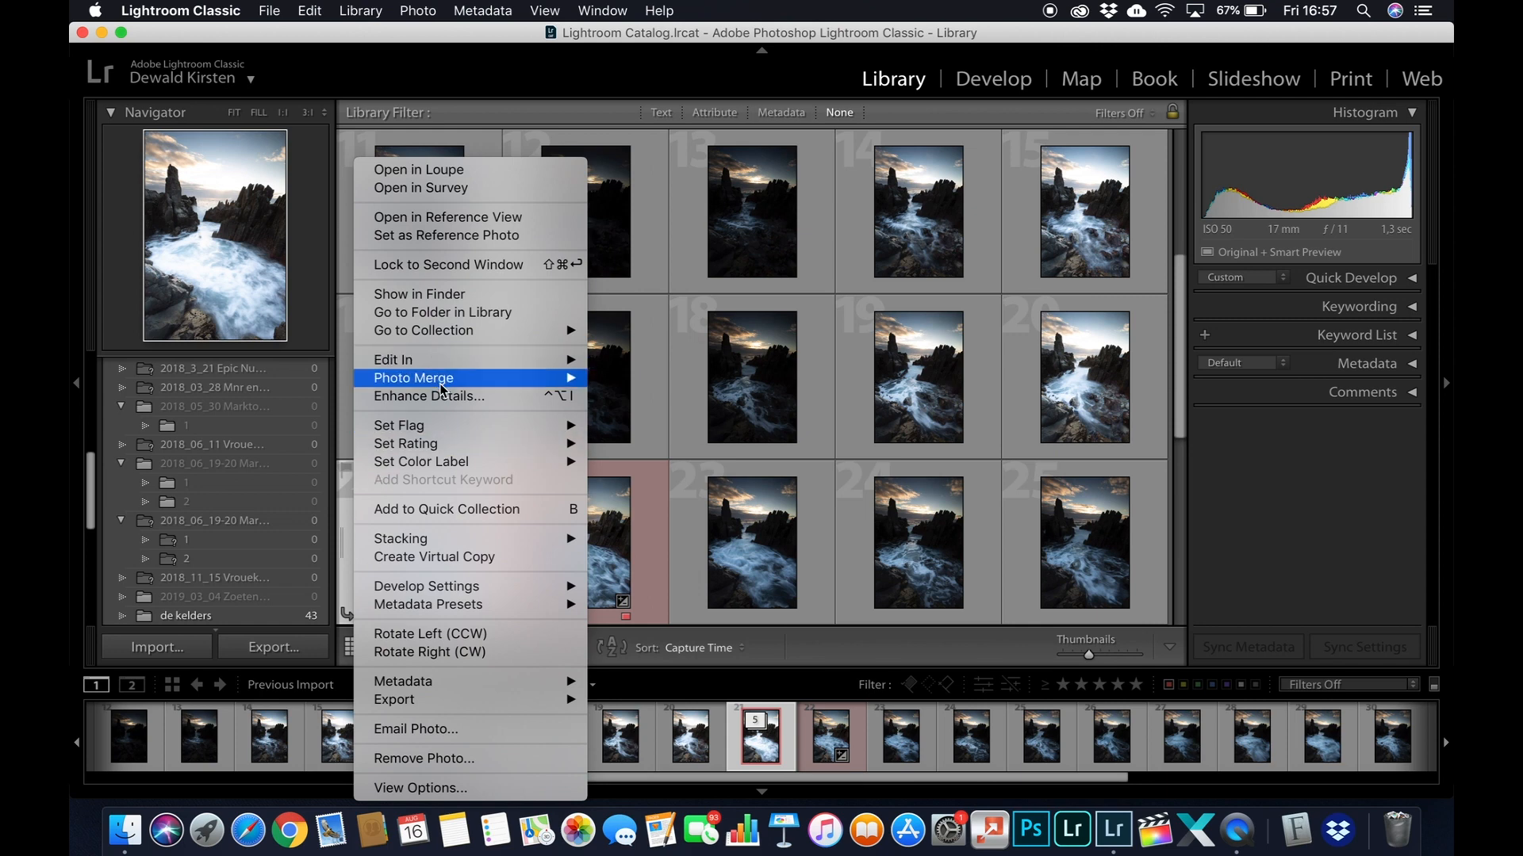
mouse_move(443, 389)
left_click(644, 397)
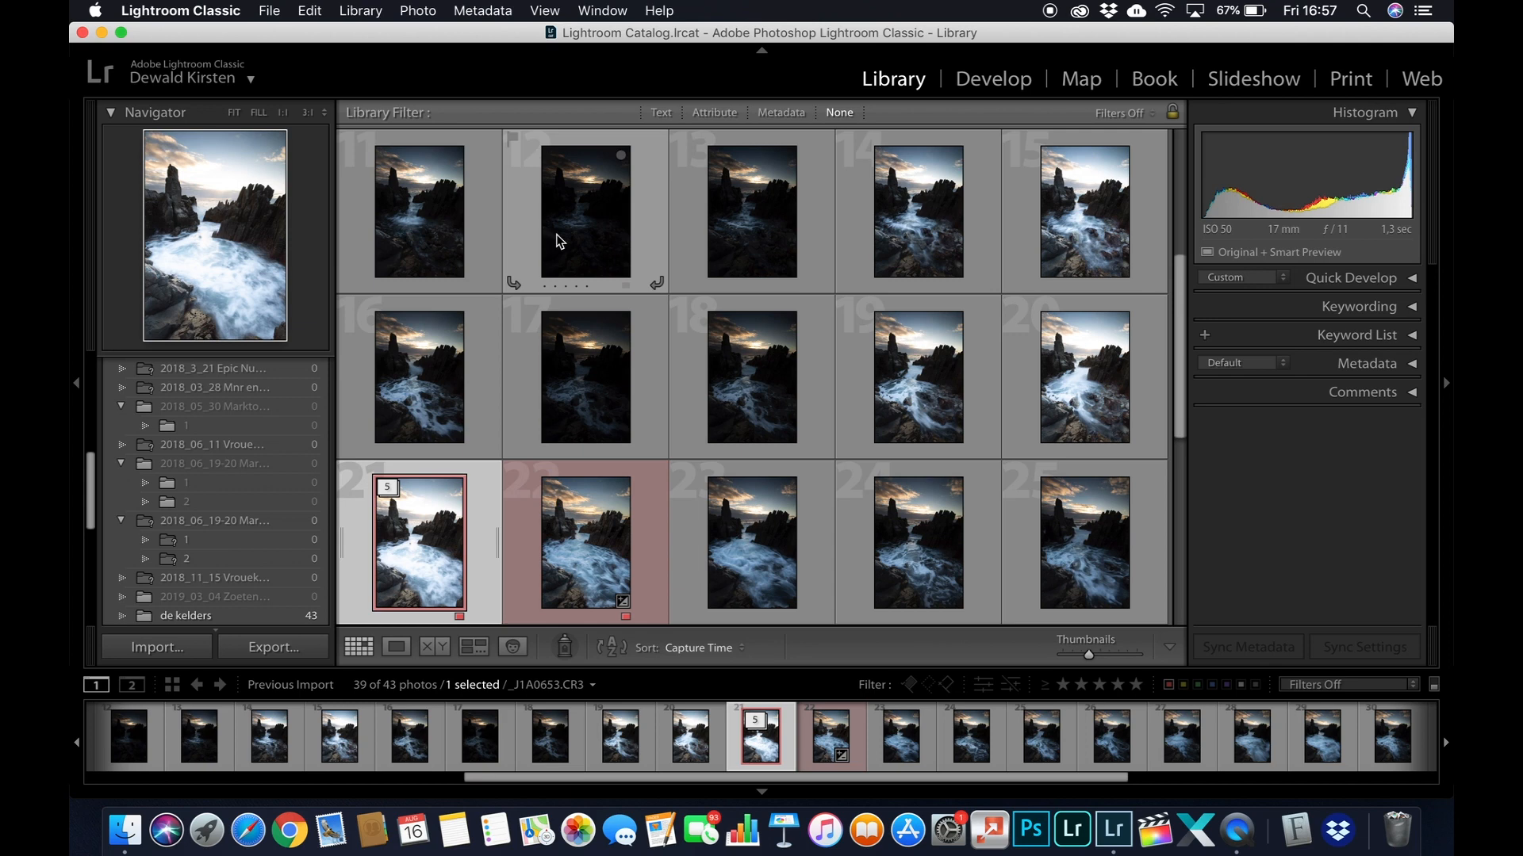
Select the five consecutive seascape exposures starting with _J1A0639.CR3 (grid photos 11 to 15) and group them into a stack.
left_click(476, 232)
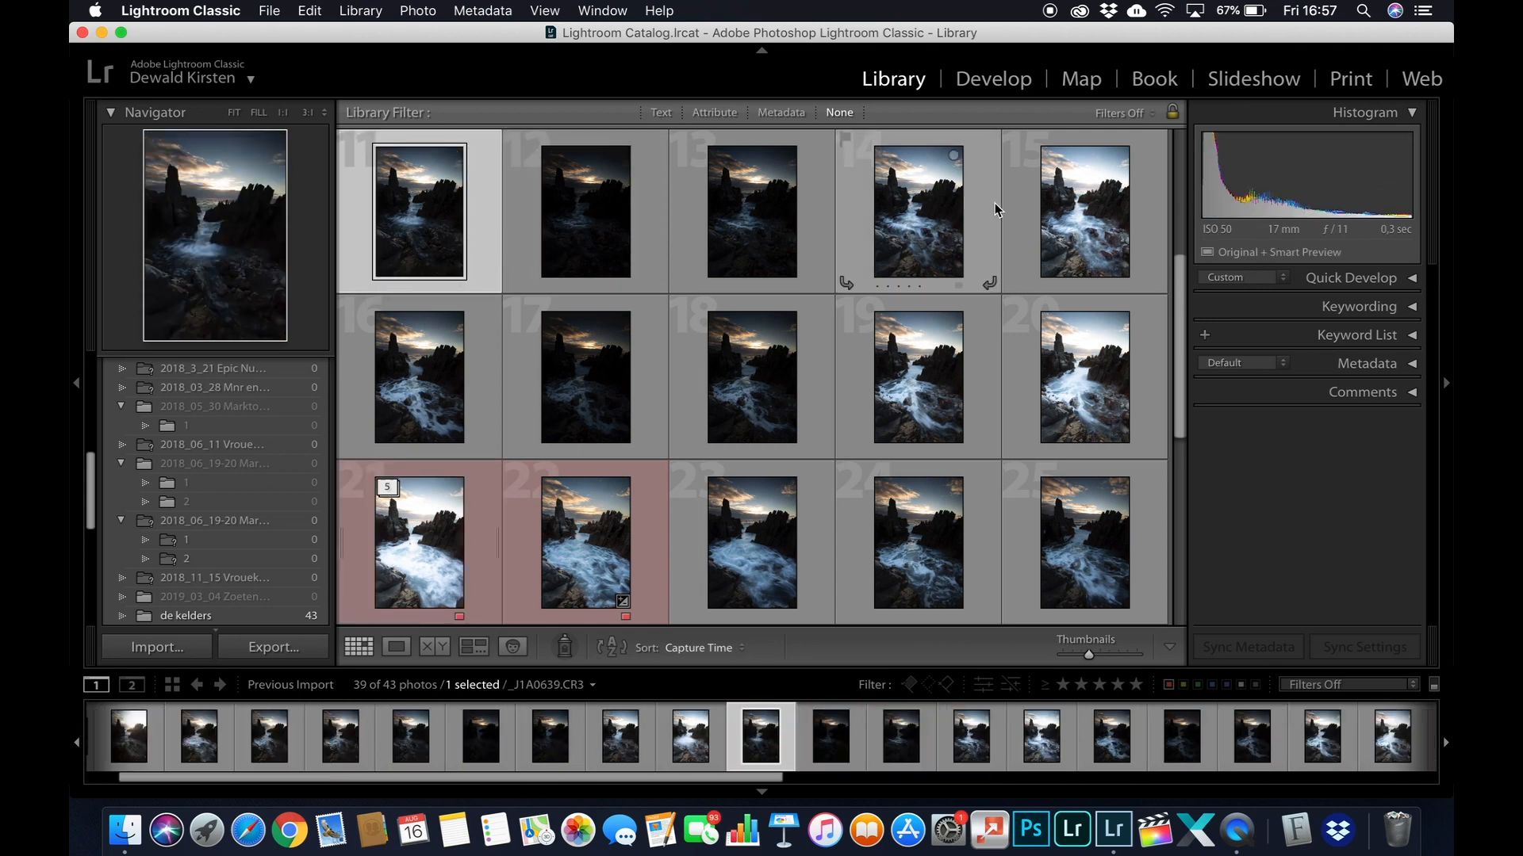
left_click(1022, 207, "shift")
right_click(1023, 208)
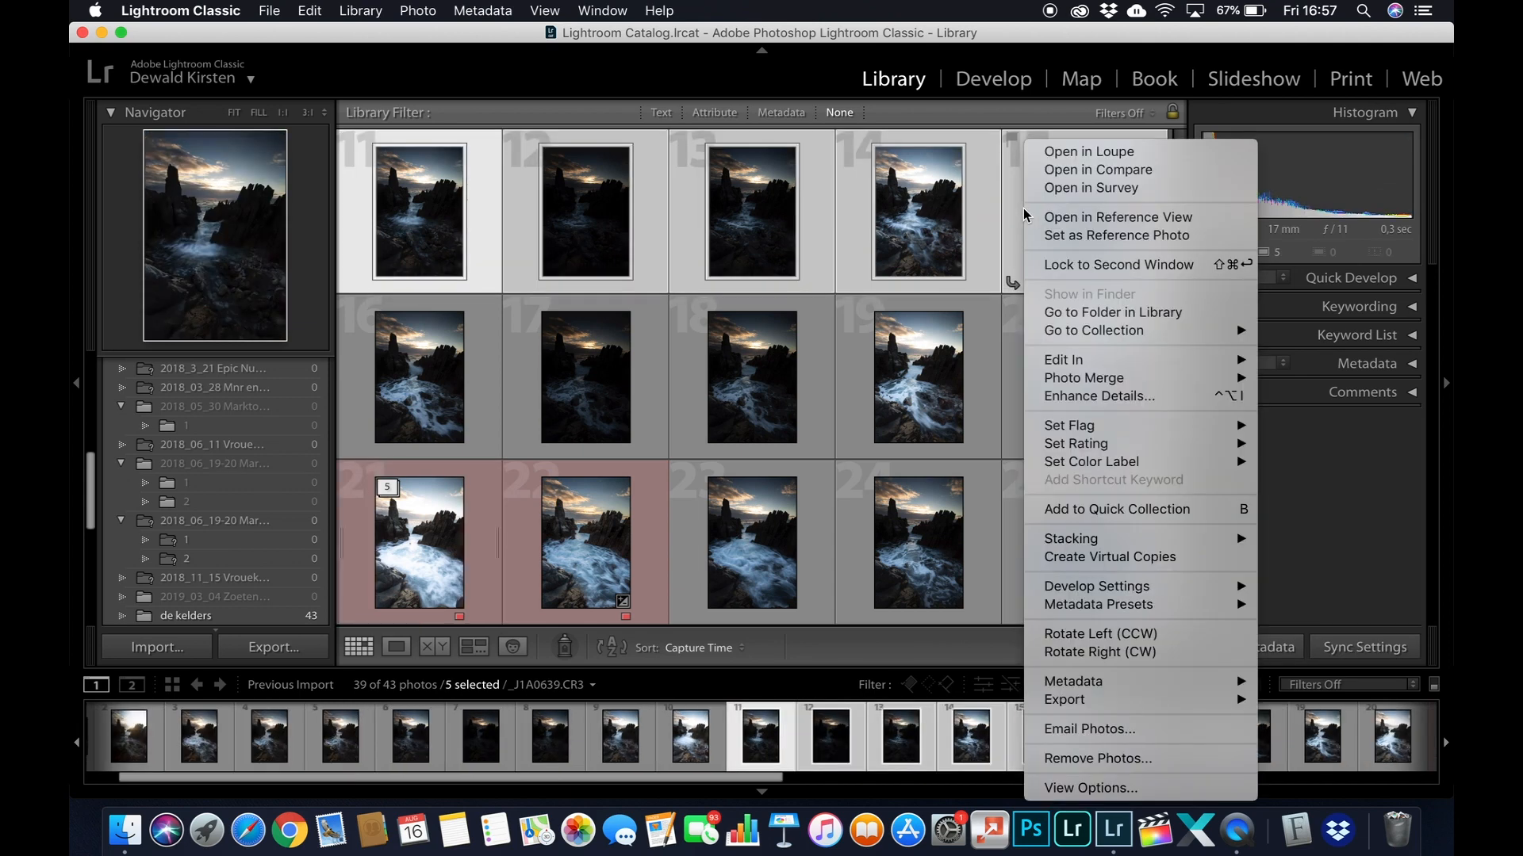
mouse_move(1088, 540)
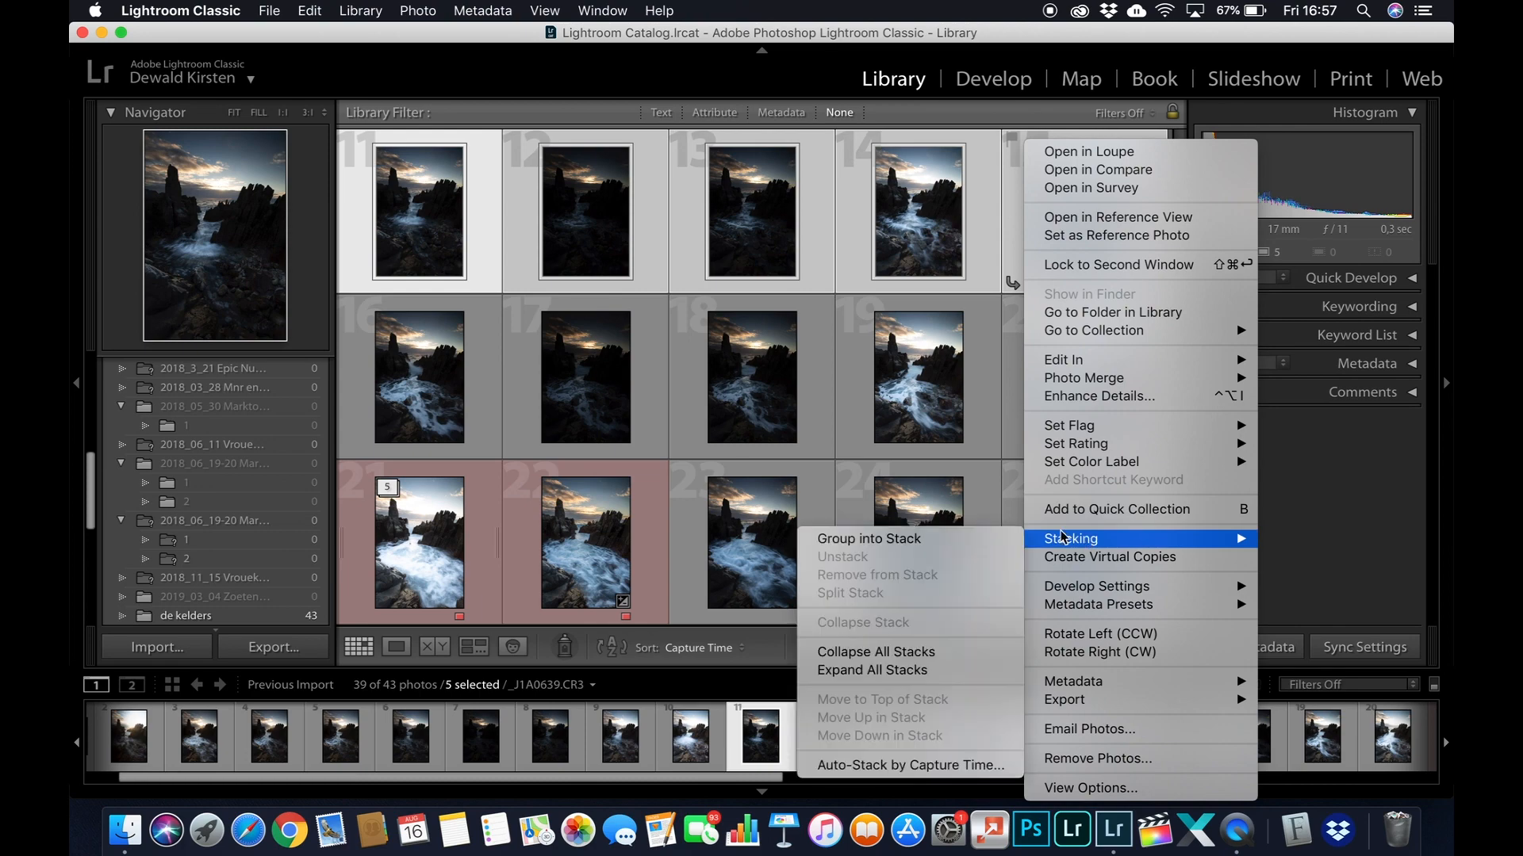
left_click(900, 538)
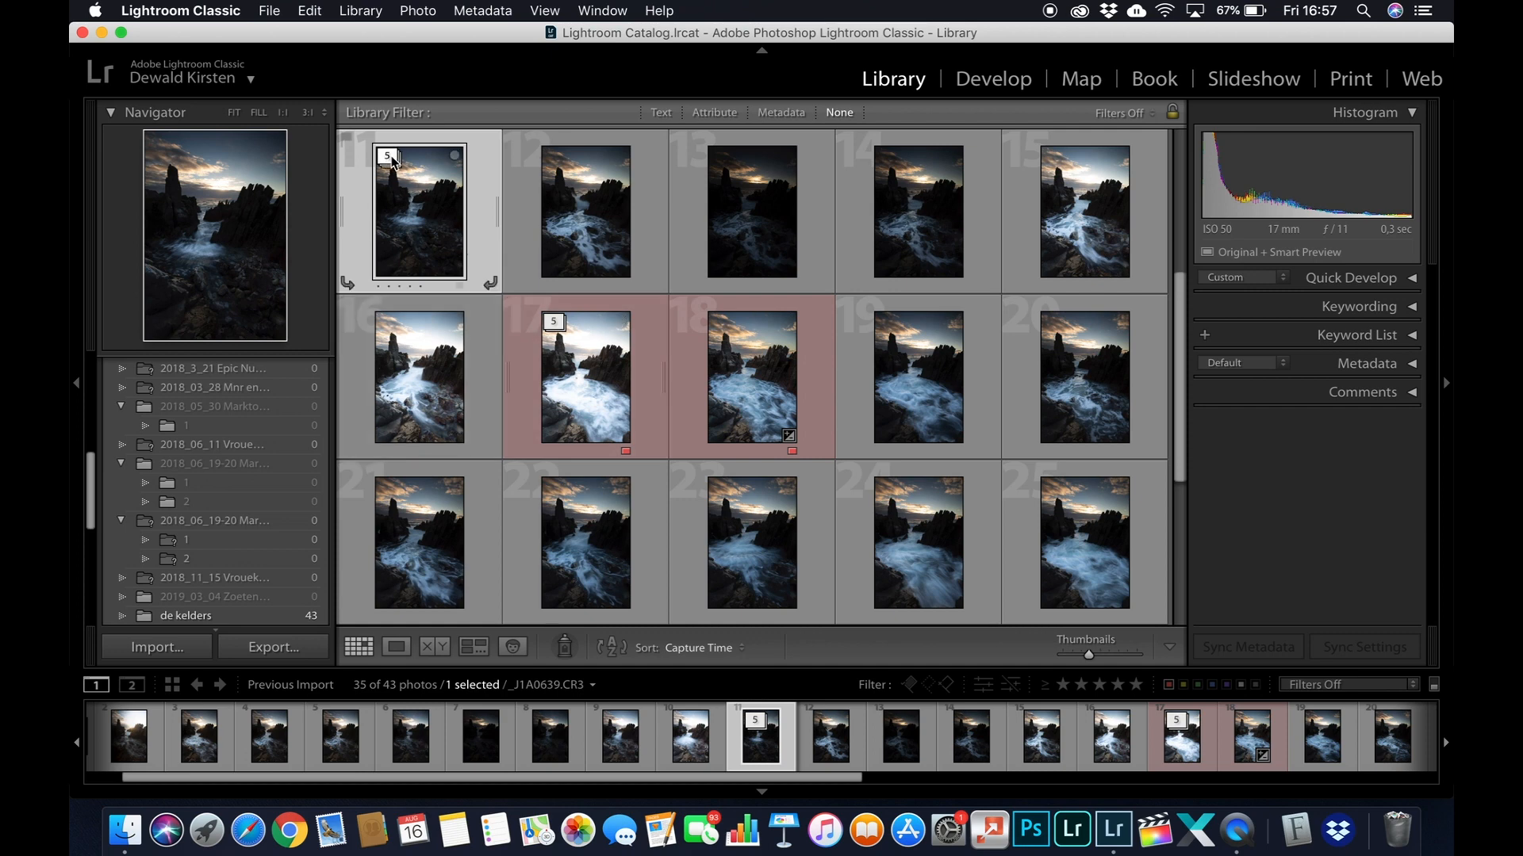
Bring up the available photo commands for the collapsed stack headed by _J1A0639.CR3.
right_click(483, 174)
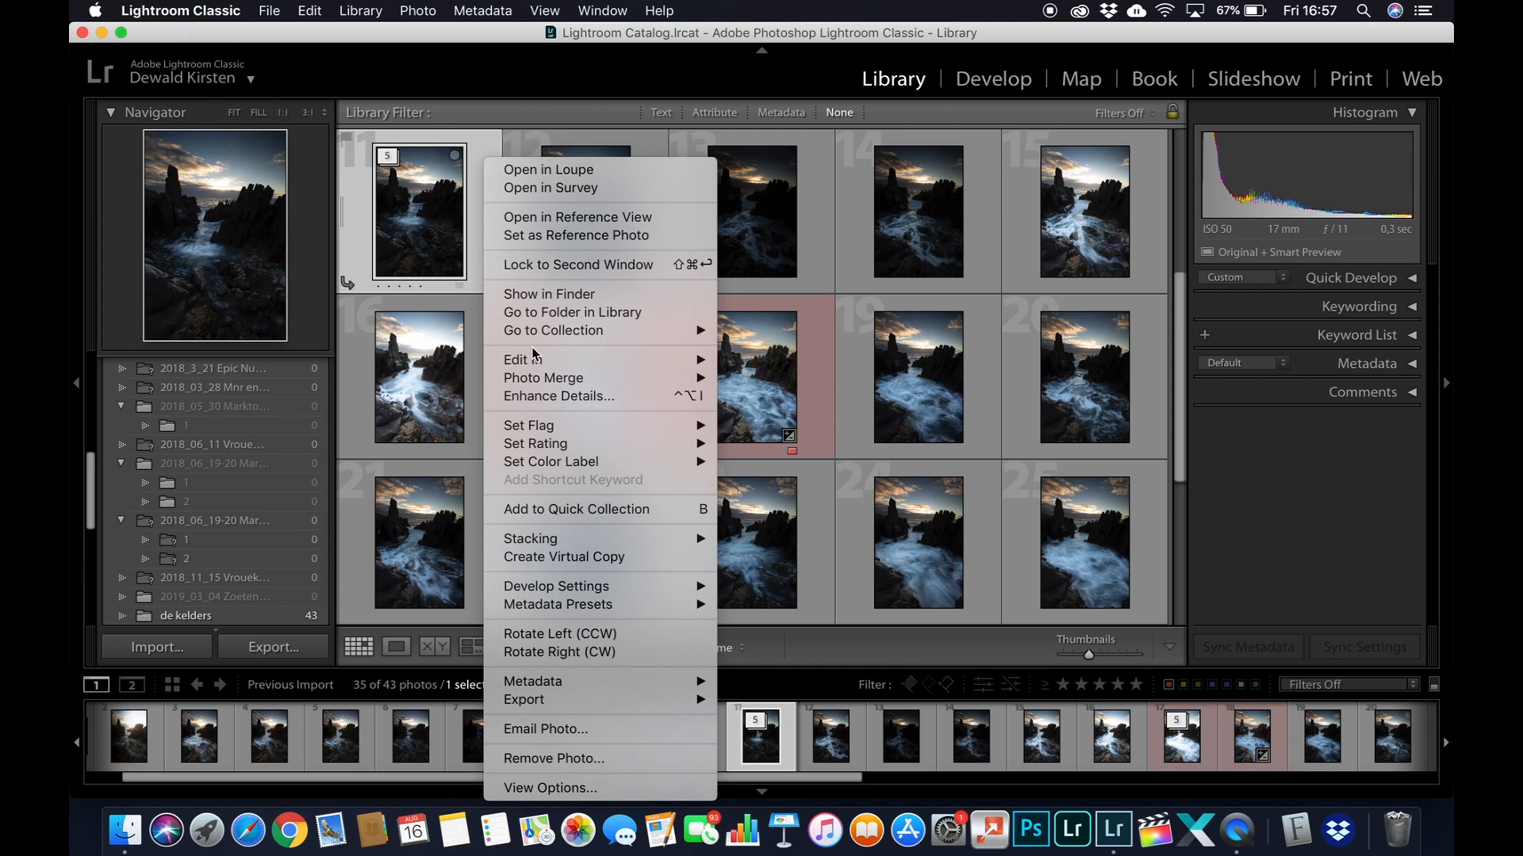